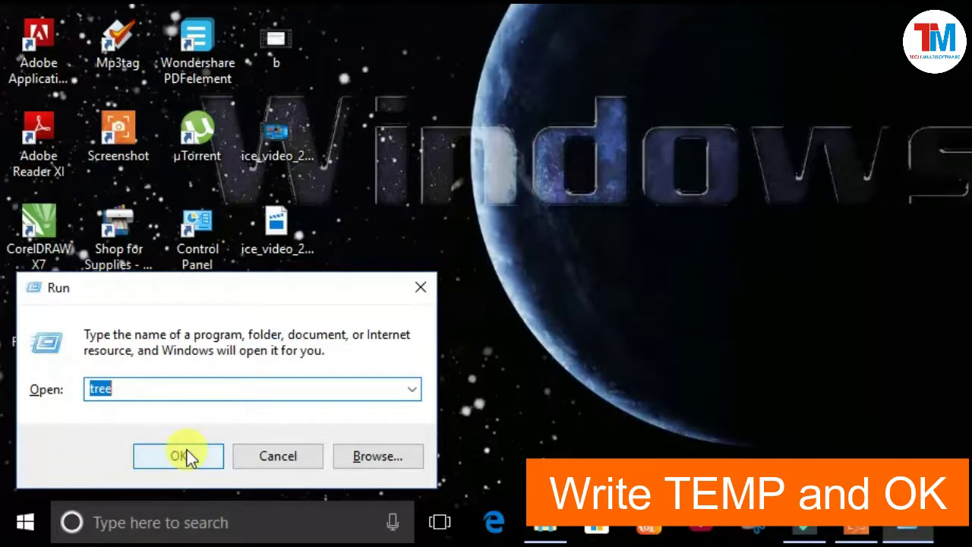
# - Run the command temp to open the Windows Temp folder
pyautogui.write('tem')
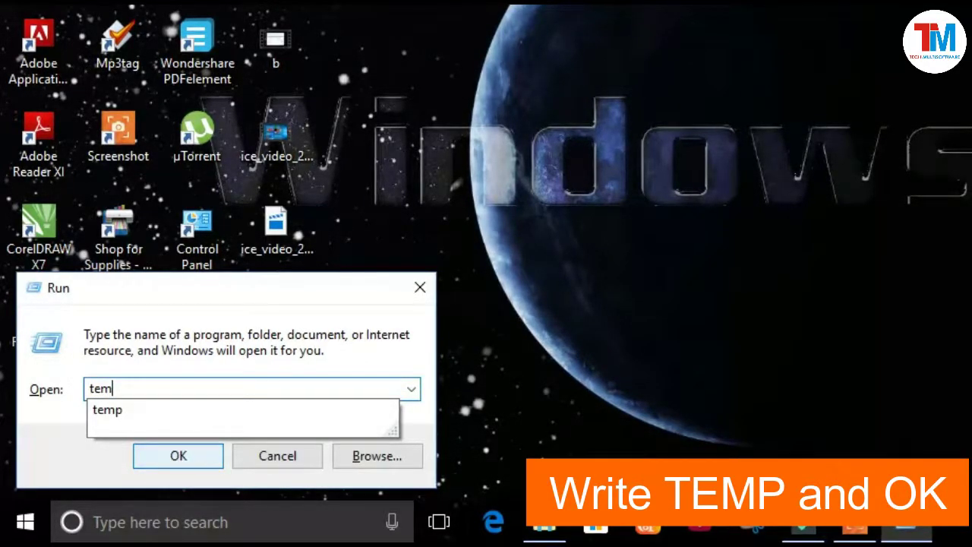
pyautogui.write('p')
pyautogui.click(188, 456)
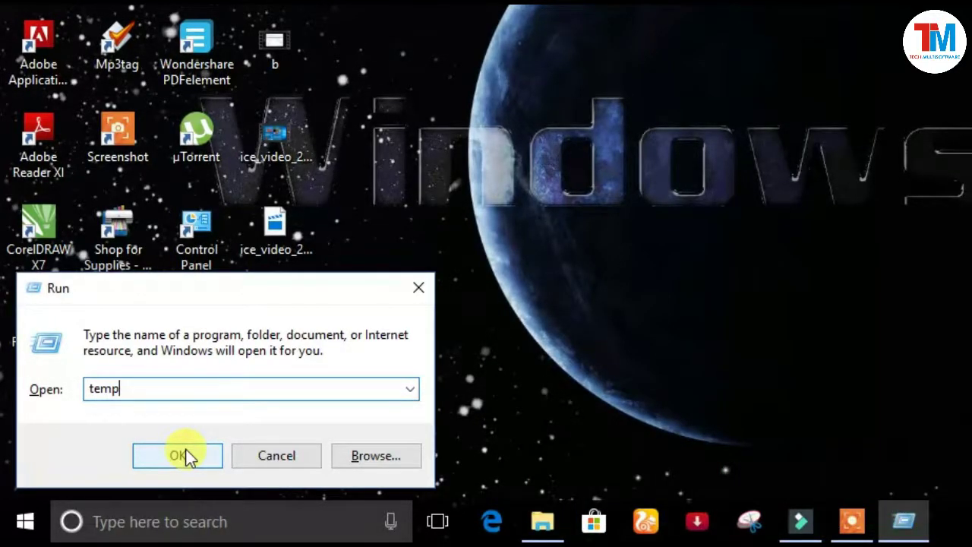
pyautogui.click(178, 455)
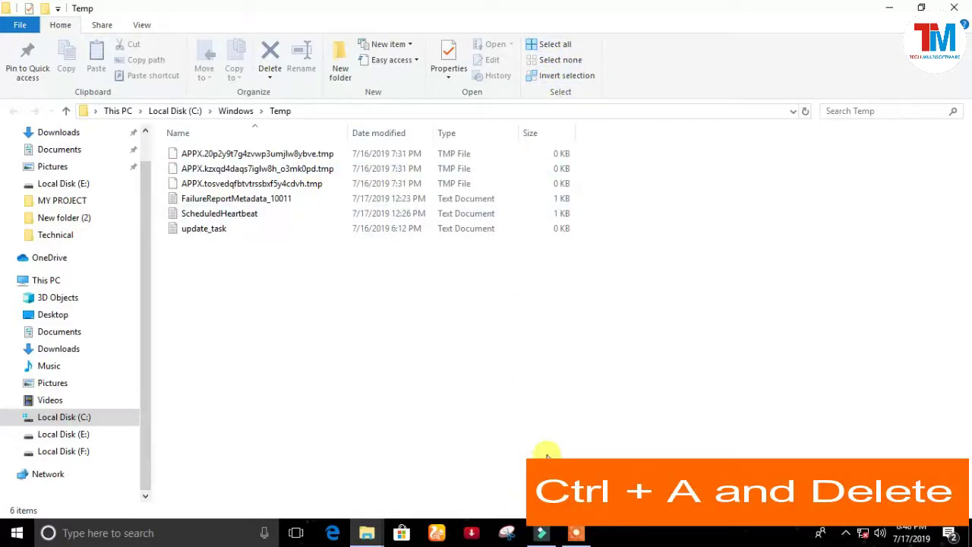
# - Delete all files in the Windows Temp folder, skipping files in use and cancelling the remaining deletion, and close the folder
pyautogui.hotkey('ctrl', 'a')
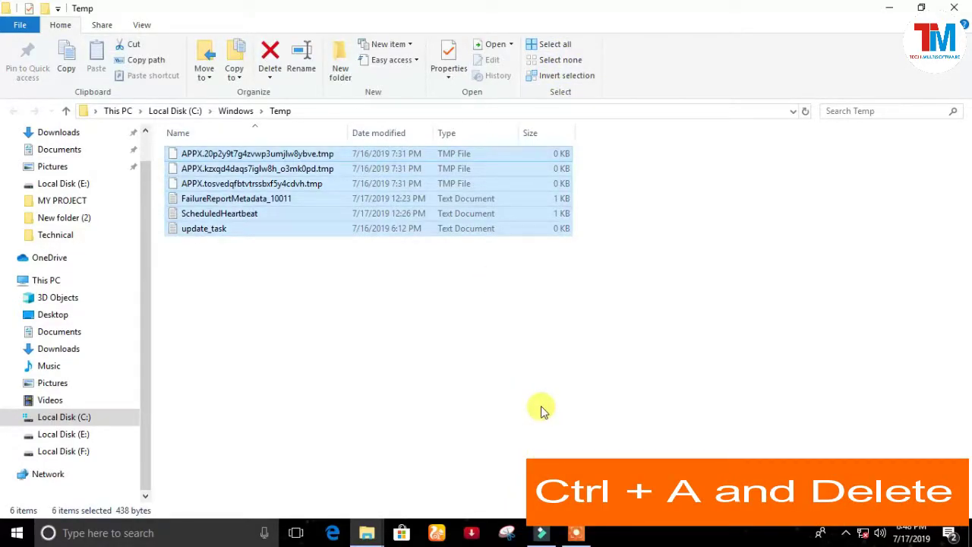
pyautogui.rightClick(434, 172)
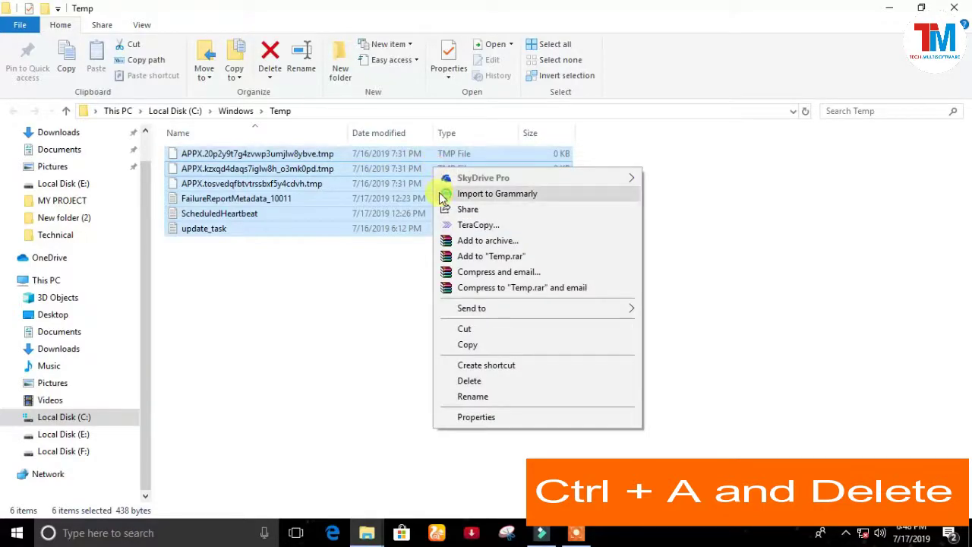
pyautogui.click(470, 381)
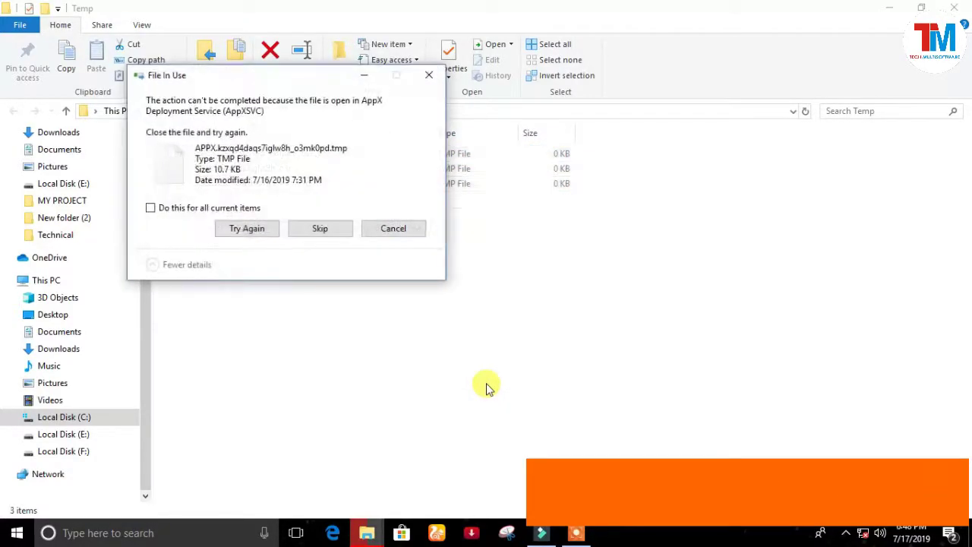
pyautogui.moveTo(311, 81); pyautogui.dragTo(726, 139)
pyautogui.click(737, 288)
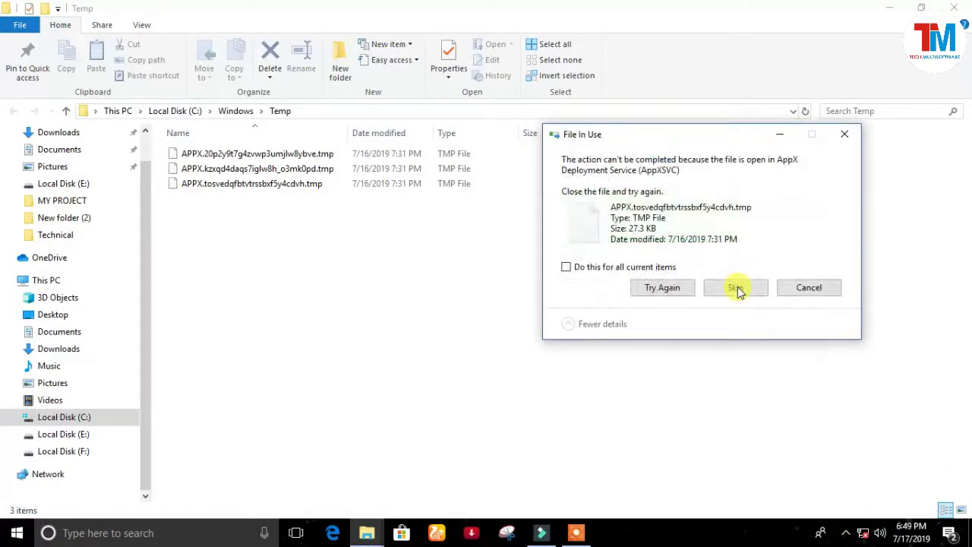
pyautogui.click(736, 288)
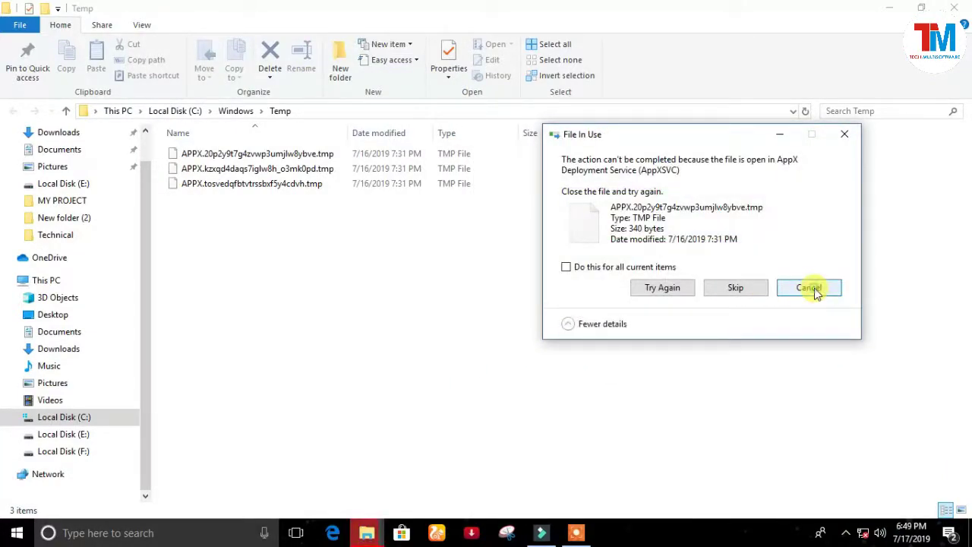
pyautogui.click(810, 288)
pyautogui.hotkey('ctrl', 'a')
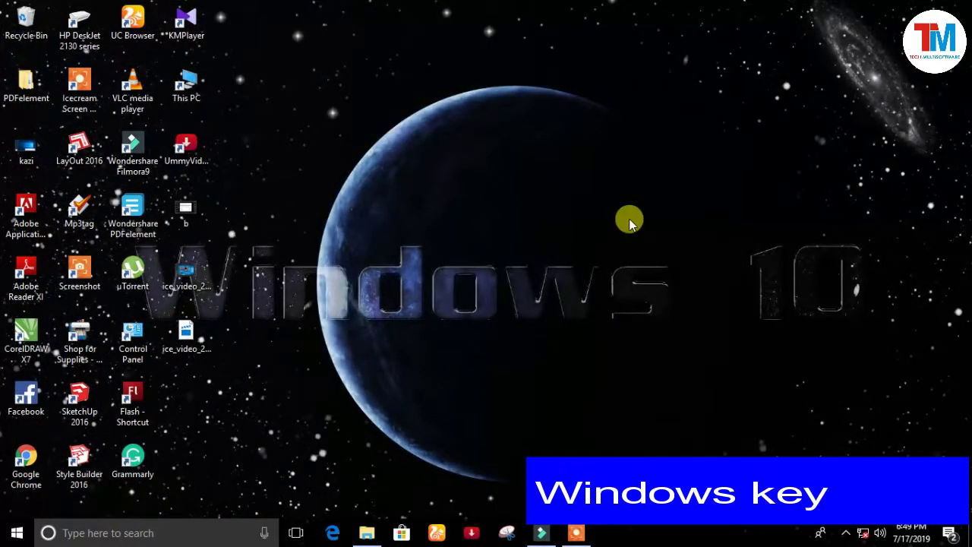
# - Run the command prefetch to open the Windows Prefetch folder
pyautogui.press('super+r')
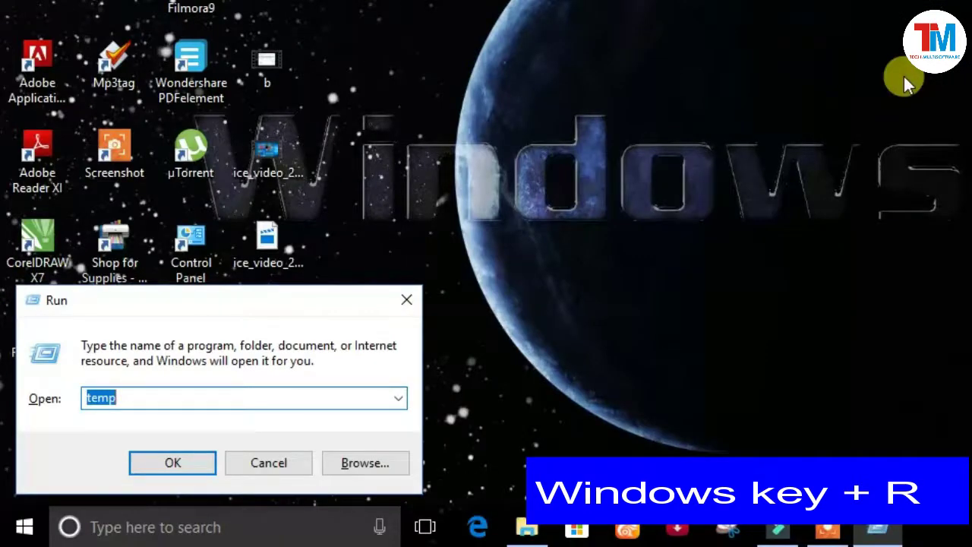
pyautogui.write('pr')
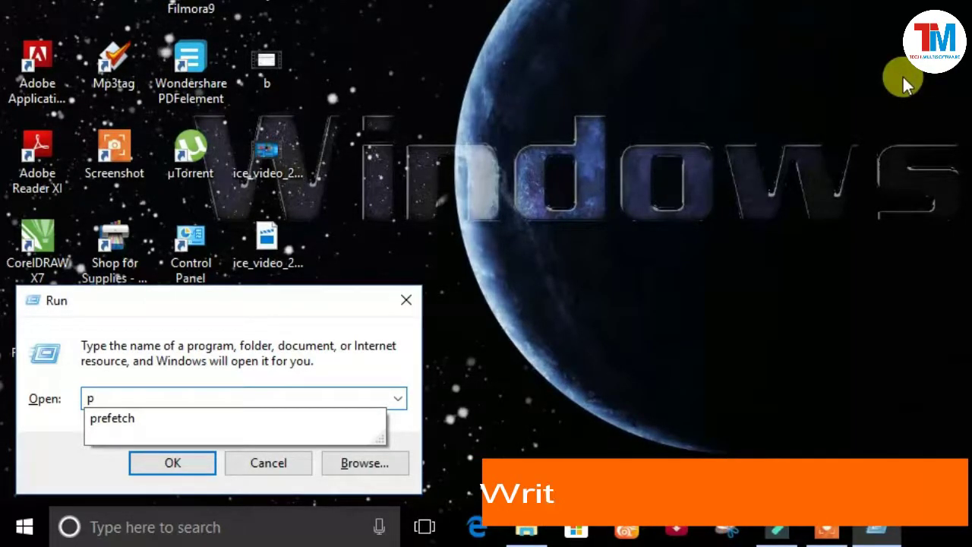
pyautogui.write('efe')
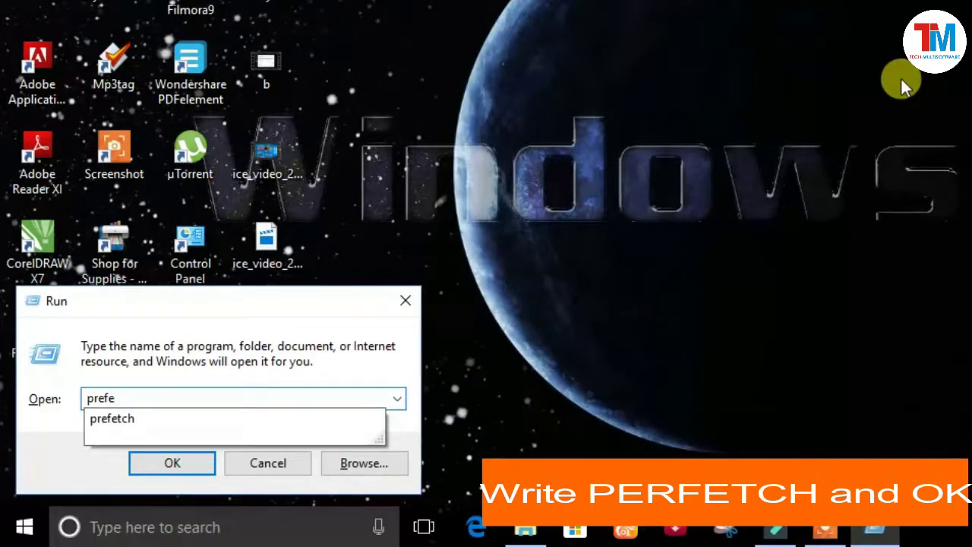
pyautogui.write('tc')
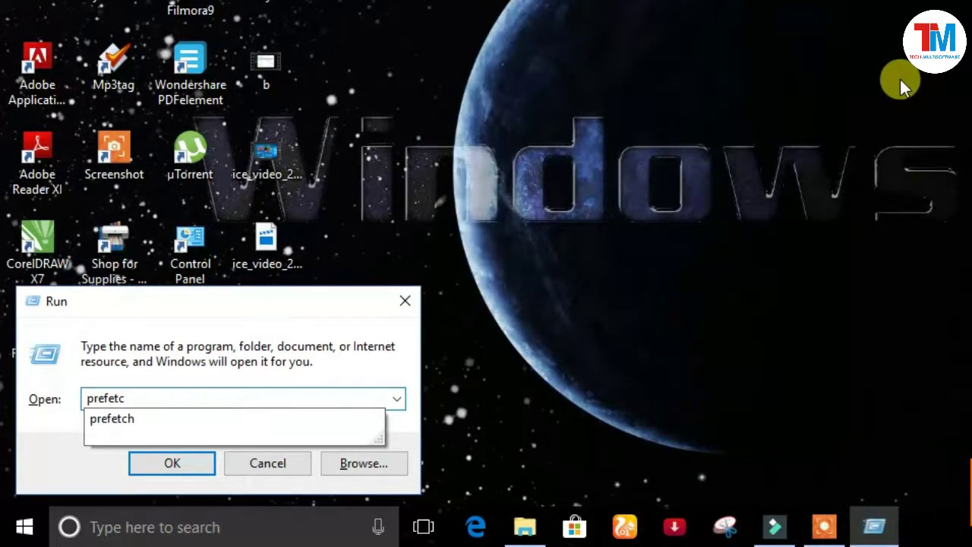
pyautogui.write('h')
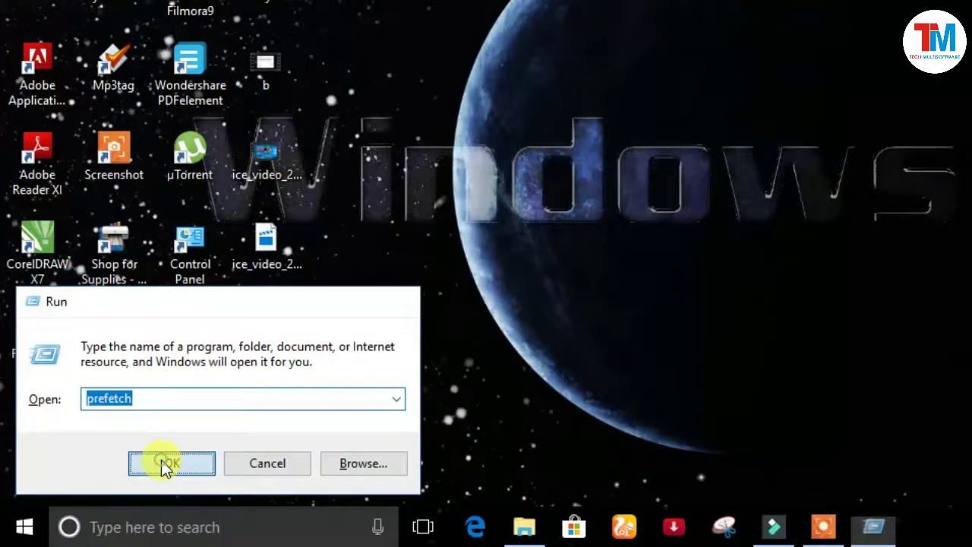
pyautogui.click(163, 466)
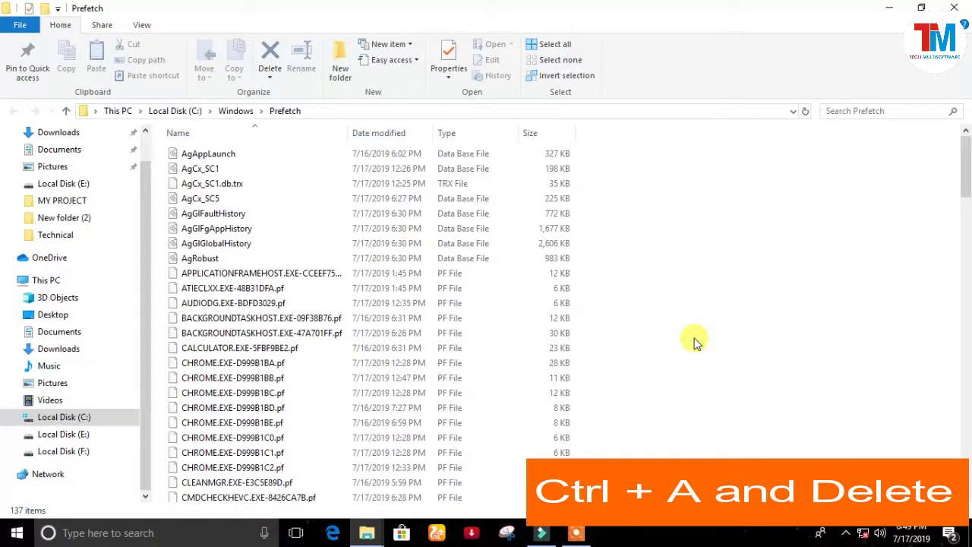
# - Delete all files in the Prefetch folder, cancel the deletion of the file in use, and close the folder
pyautogui.hotkey('ctrl', 'a')
pyautogui.scroll(-3, 659, 329)
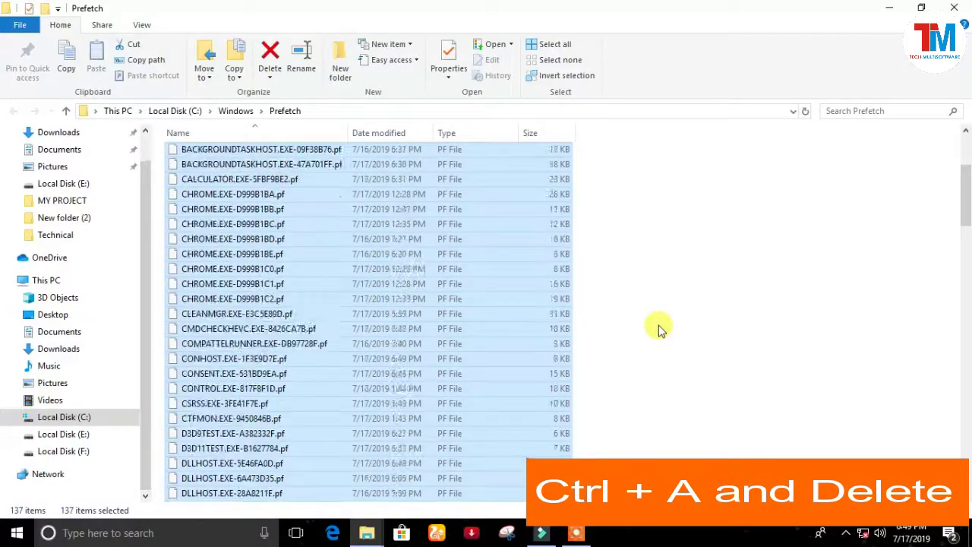
pyautogui.scroll(3, 658, 326)
pyautogui.rightClick(428, 266)
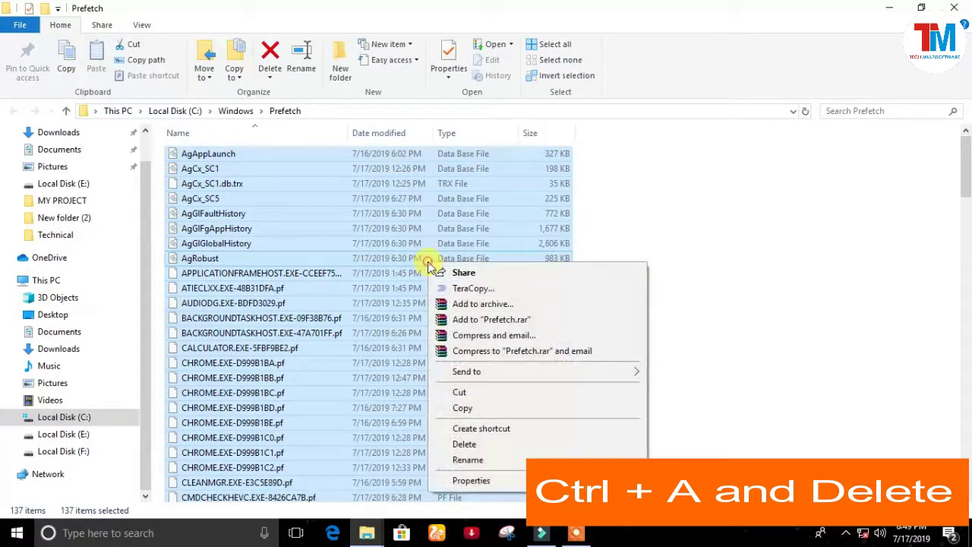
pyautogui.click(462, 446)
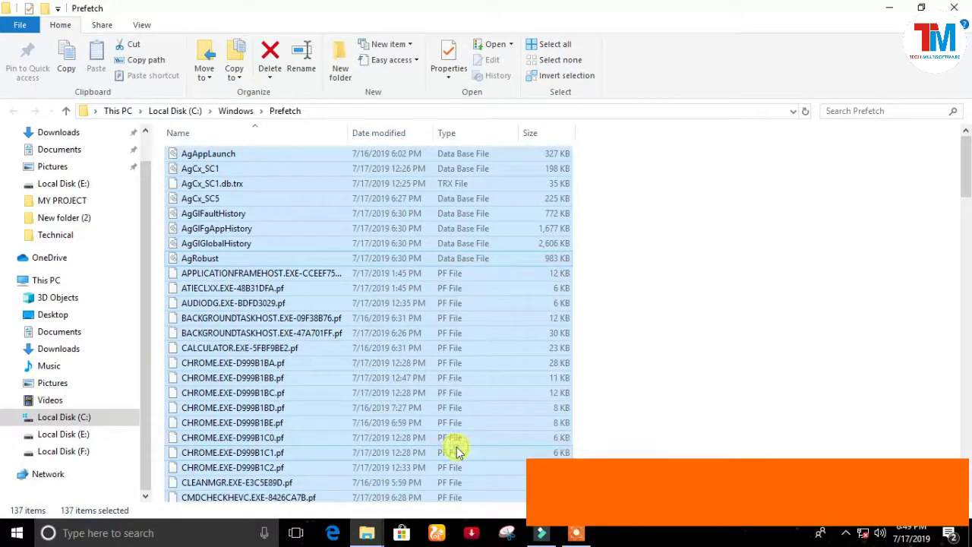
pyautogui.click(594, 228)
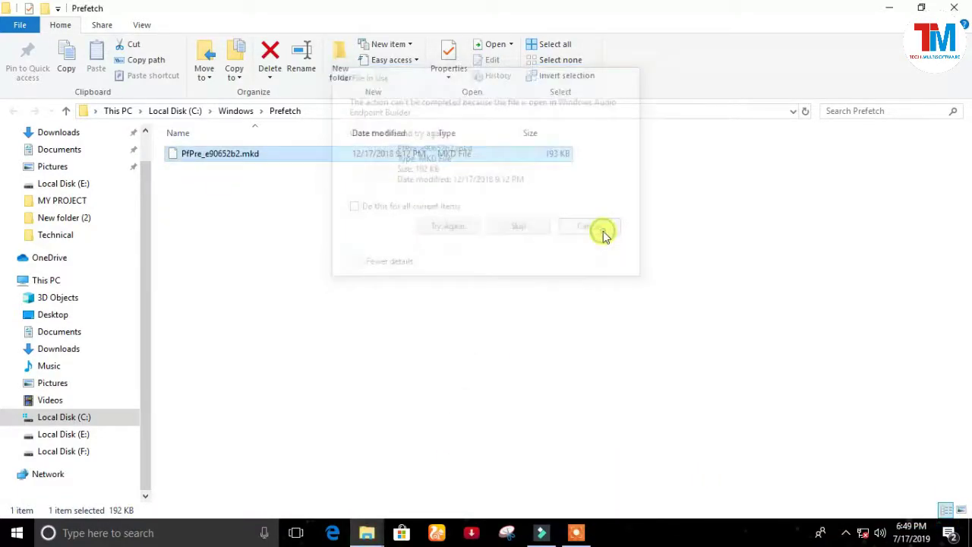
pyautogui.click(946, 6)
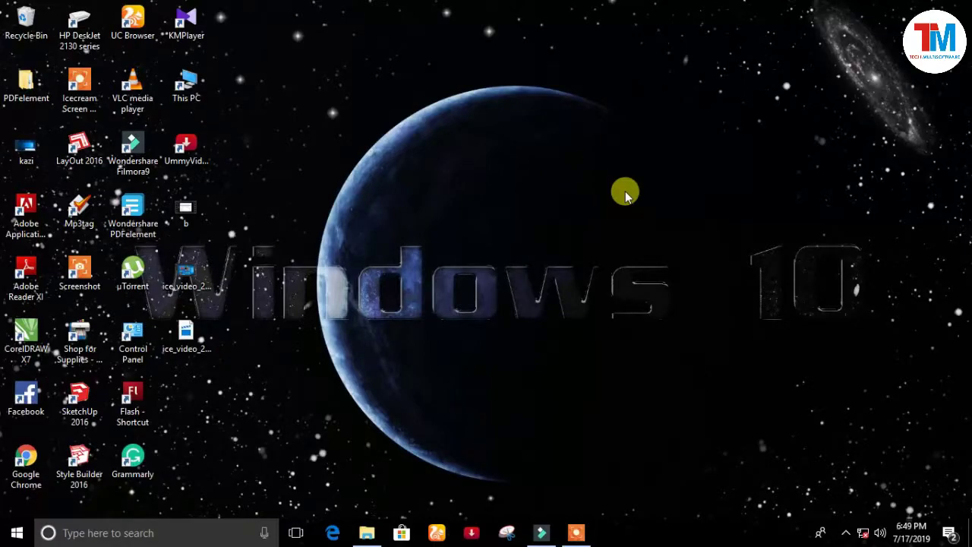
# - Run the command %temp% to open the user's local AppData Temp folder
pyautogui.press('super+r')
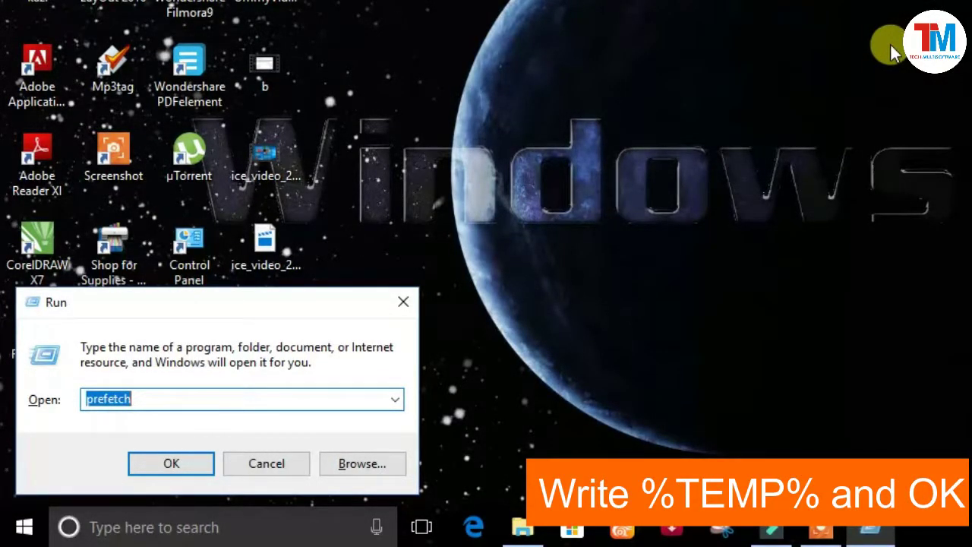
pyautogui.write('%')
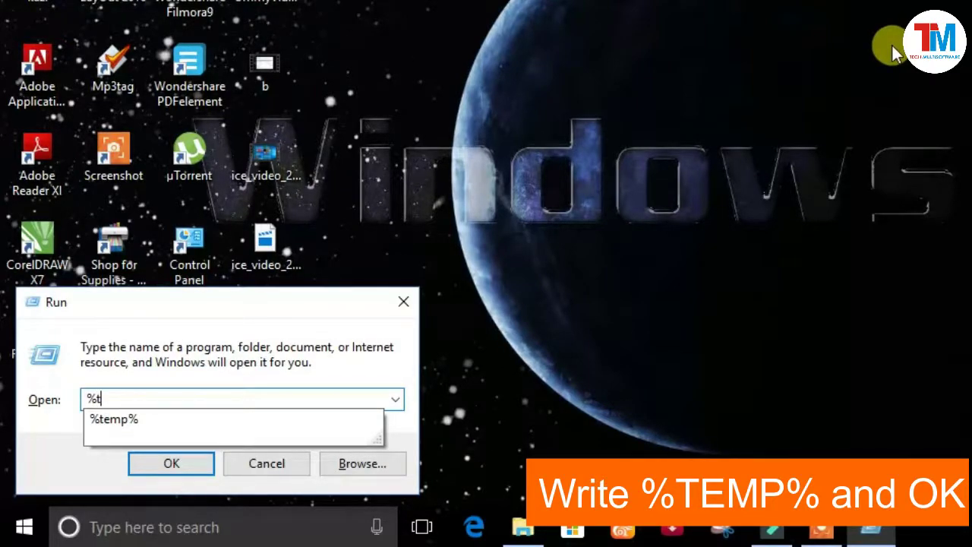
pyautogui.write('tem')
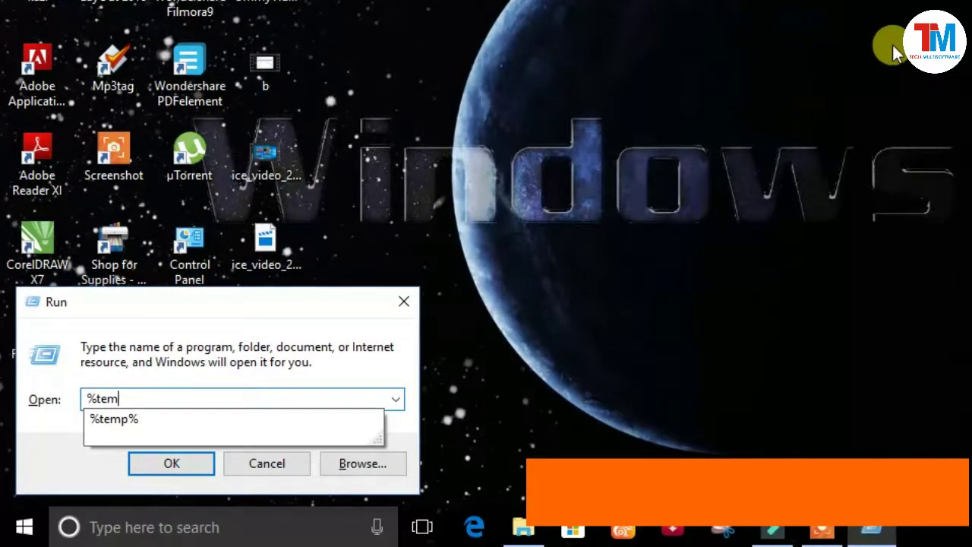
pyautogui.write('p')
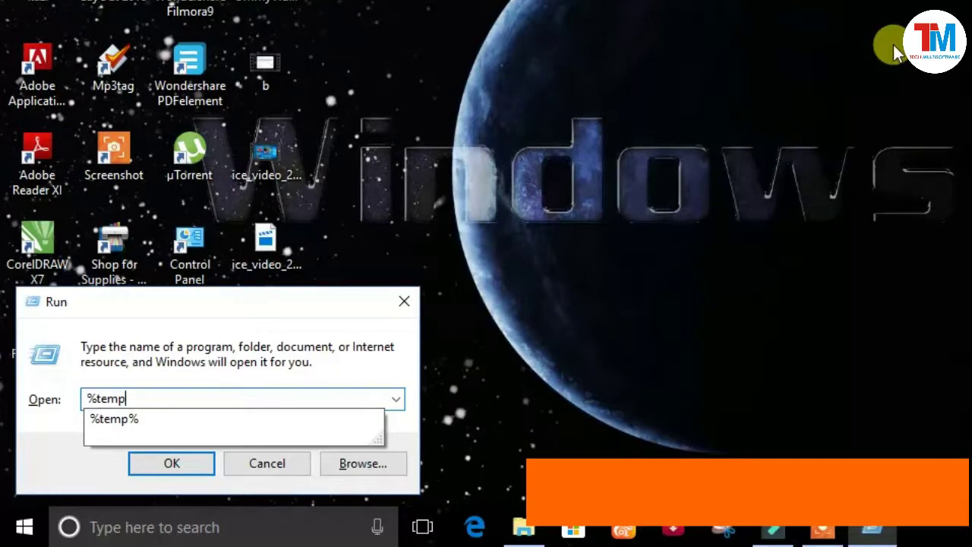
pyautogui.write('%')
pyautogui.click(200, 467)
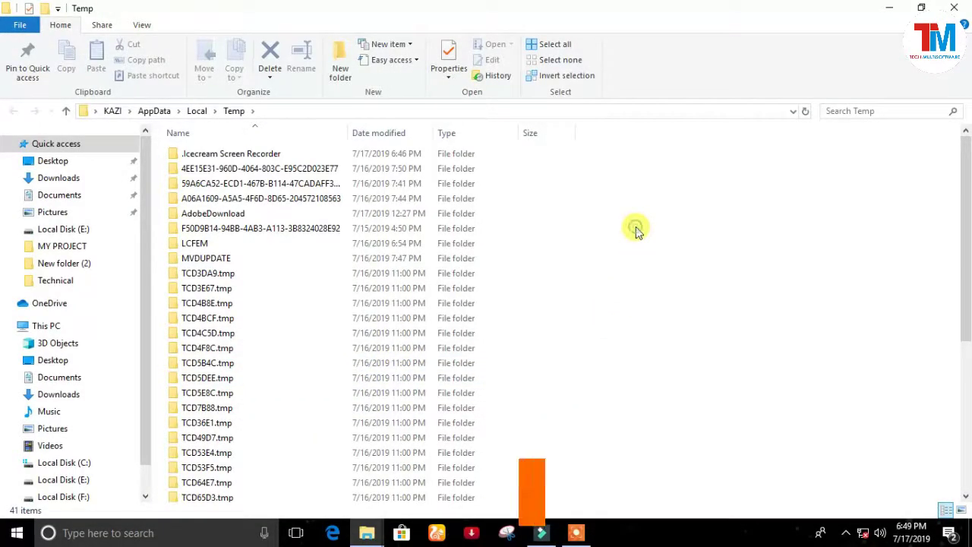
# - Delete everything in the local AppData Temp folder, cancel the deletion of items in use, and close the folder
pyautogui.hotkey('ctrl', 'a')
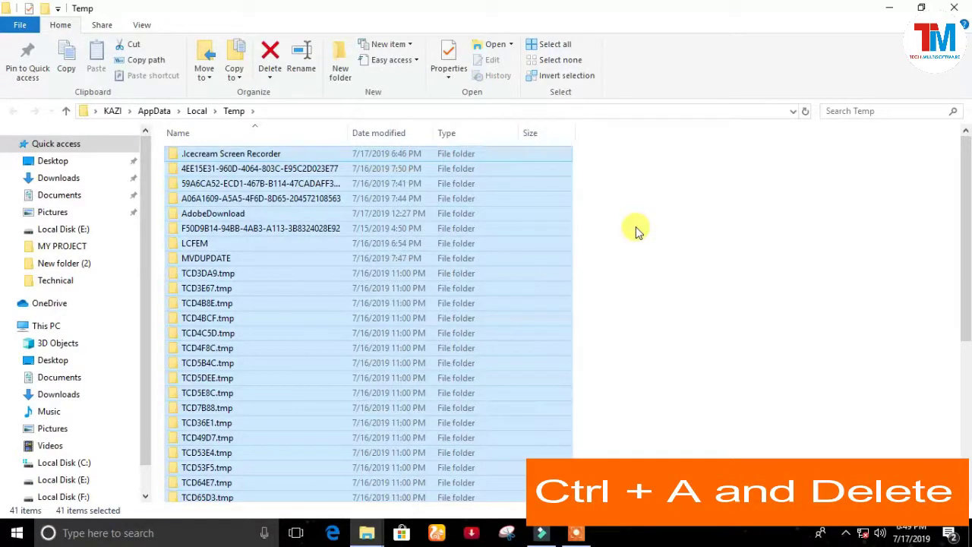
pyautogui.press('Delete')
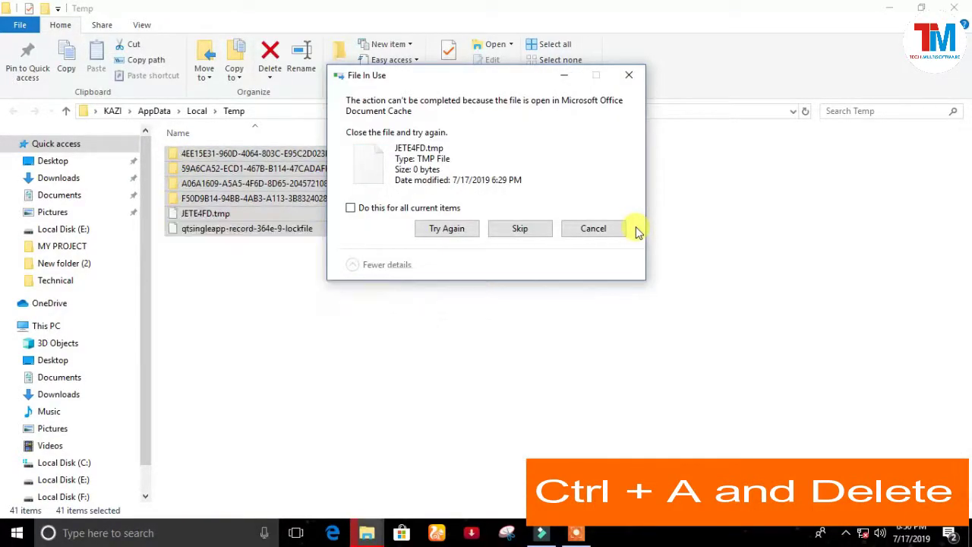
pyautogui.click(597, 231)
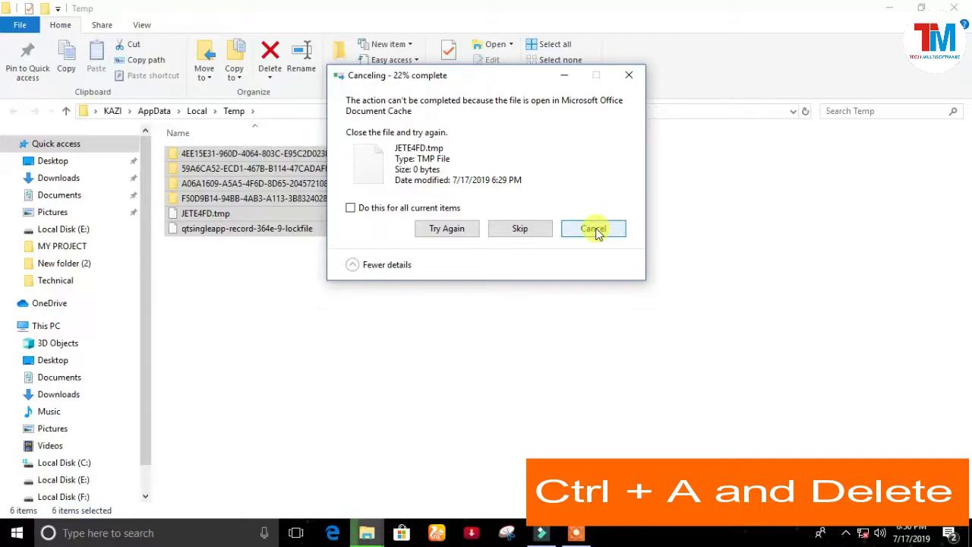
pyautogui.click(519, 231)
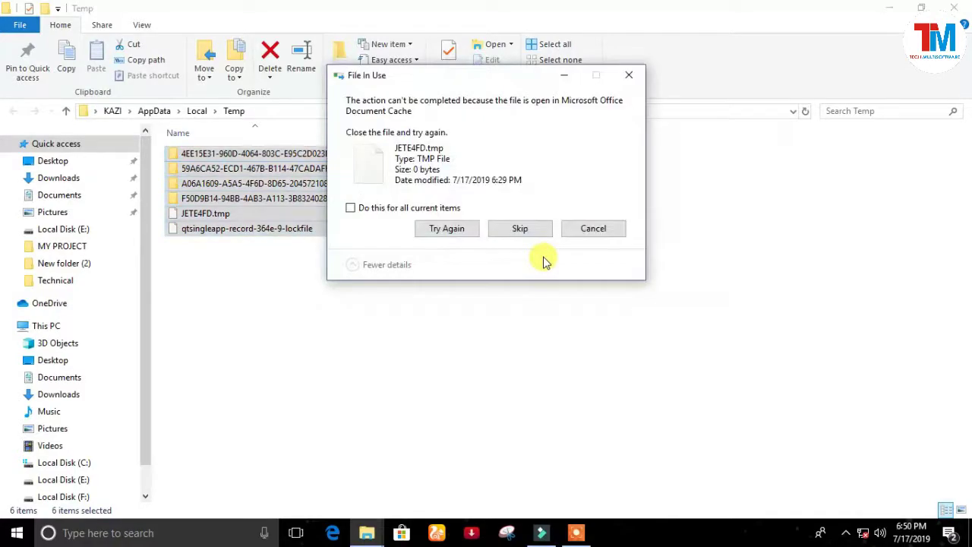
pyautogui.click(591, 228)
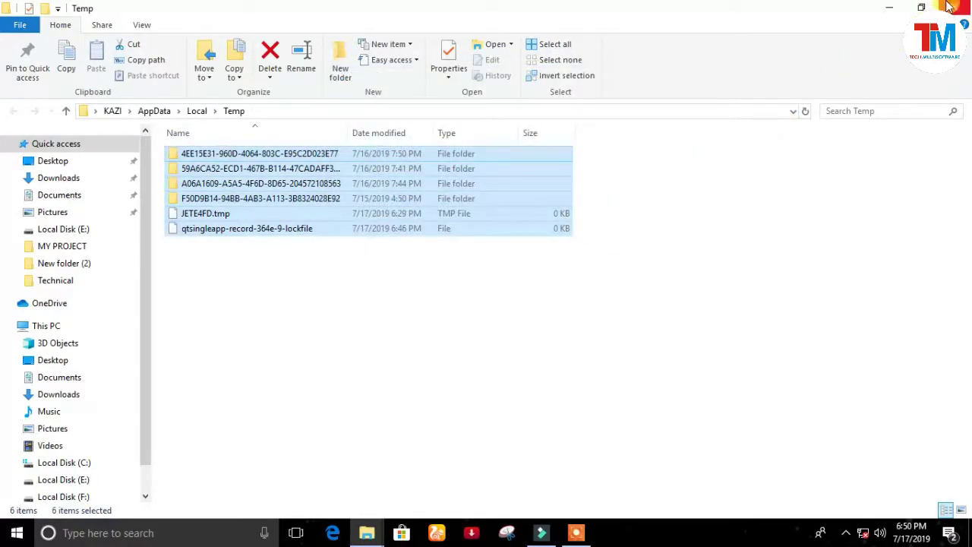
pyautogui.click(948, 7)
# - Refresh the desktop several times
pyautogui.rightClick(483, 118)
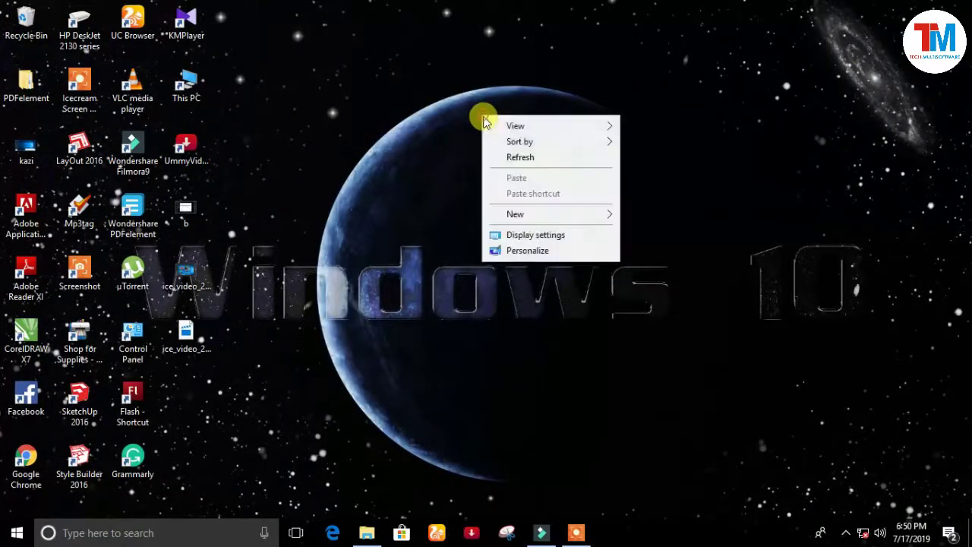
pyautogui.click(504, 156)
pyautogui.rightClick(386, 77)
pyautogui.click(411, 117)
pyautogui.rightClick(394, 95)
pyautogui.click(417, 137)
pyautogui.rightClick(367, 85)
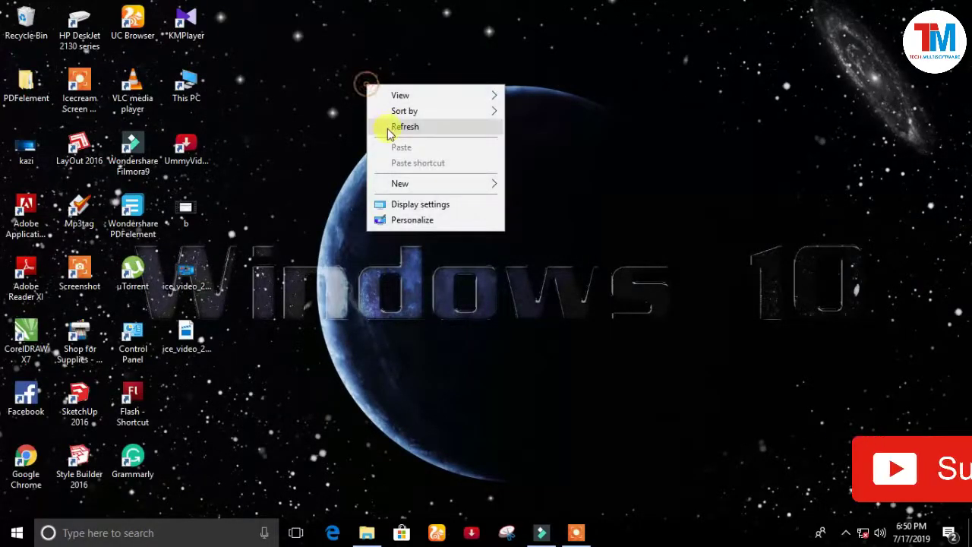
pyautogui.click(392, 129)
pyautogui.rightClick(376, 93)
pyautogui.click(405, 135)
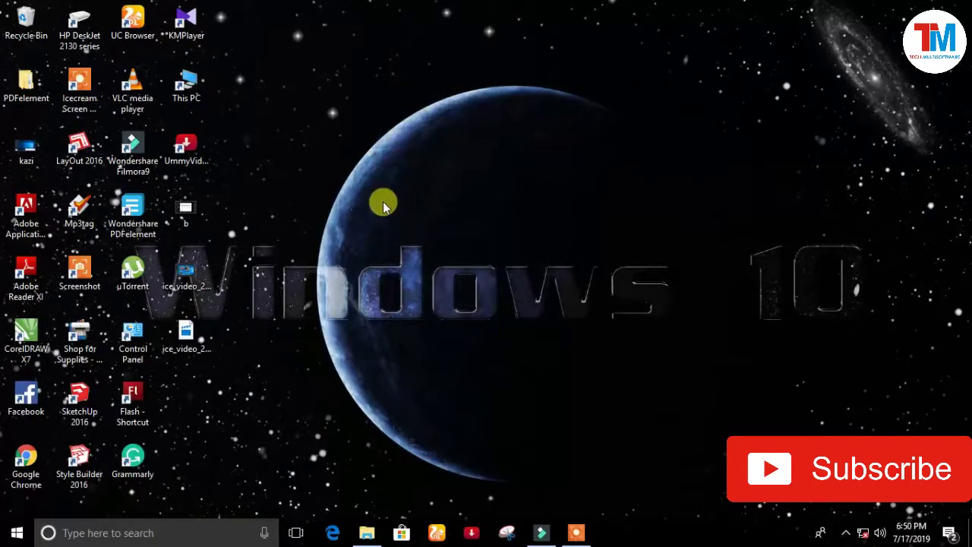
# - Open Disk Cleanup from the Windows Administrative Tools
pyautogui.click(109, 530)
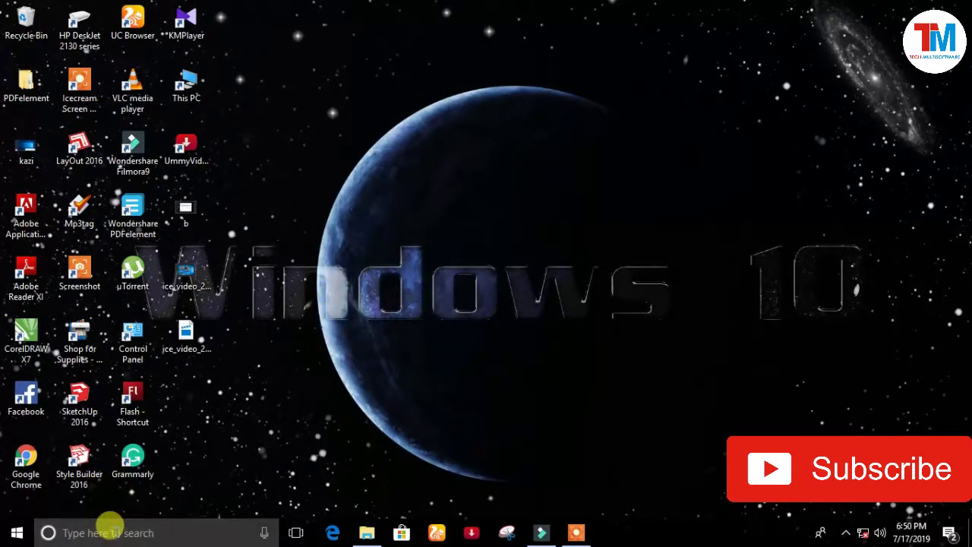
pyautogui.click(13, 536)
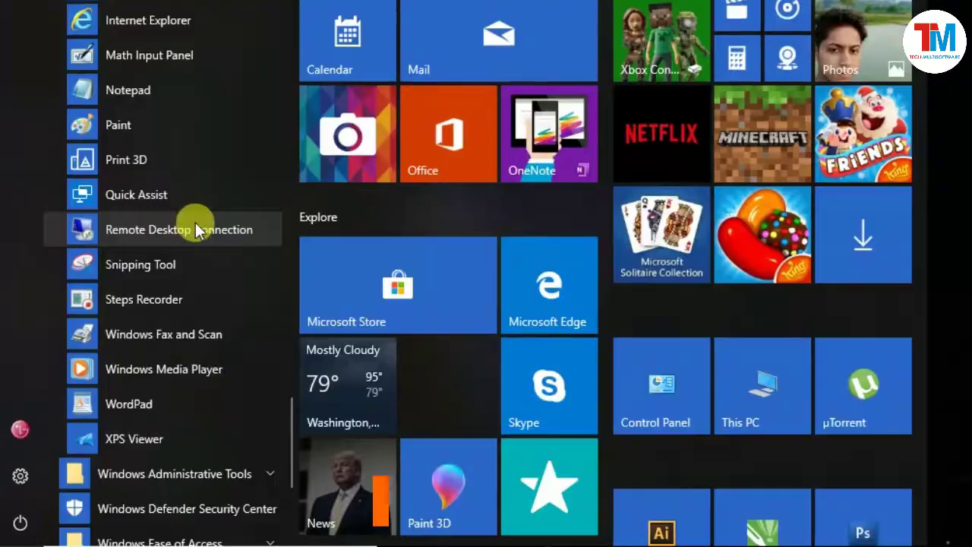
pyautogui.scroll(-1, 192, 227)
pyautogui.scroll(2, 192, 228)
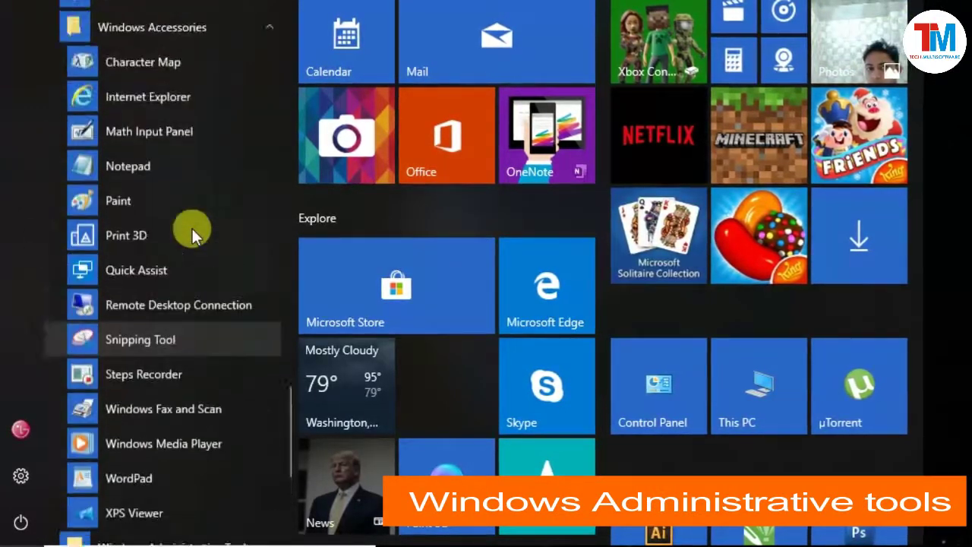
pyautogui.scroll(-5, 192, 228)
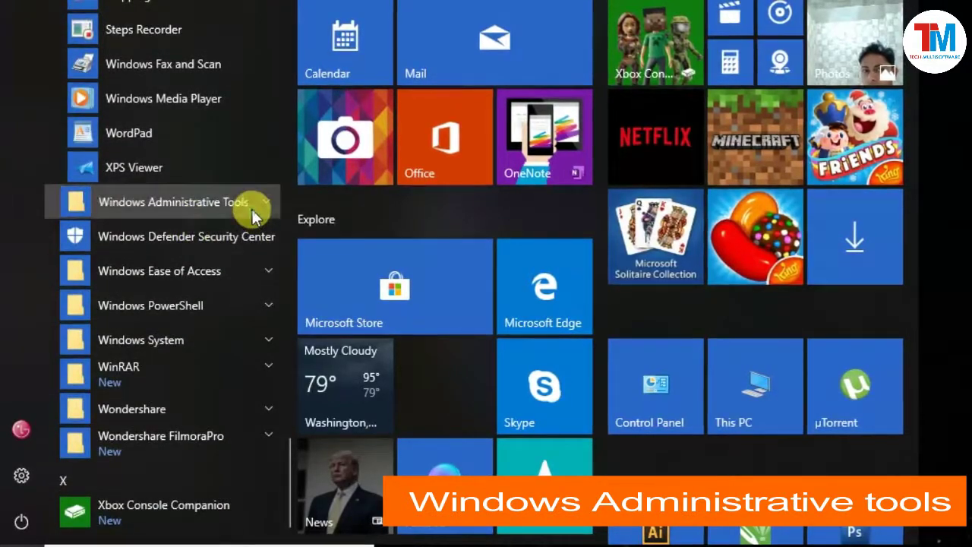
pyautogui.click(252, 212)
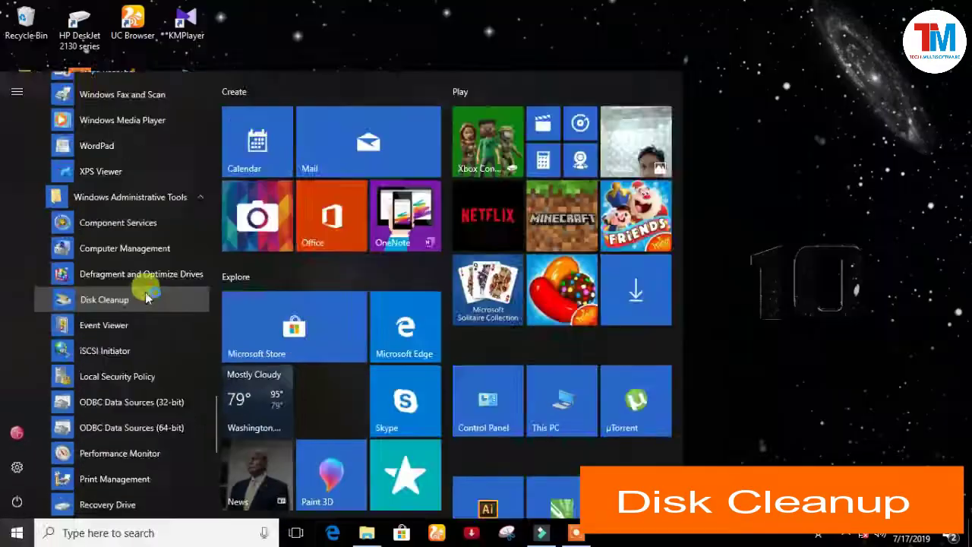
pyautogui.click(147, 298)
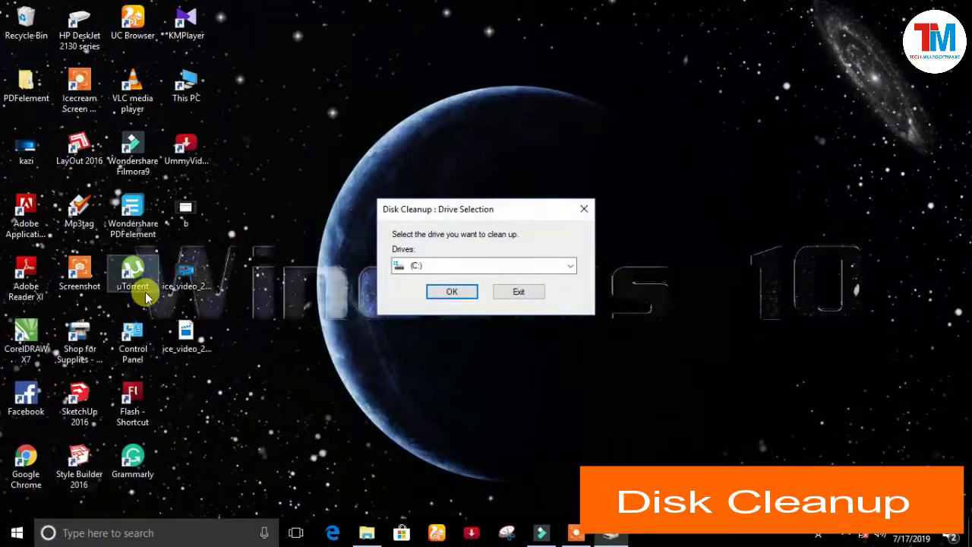
# - Choose drive C: as the drive to clean up and start the scan
pyautogui.click(570, 269)
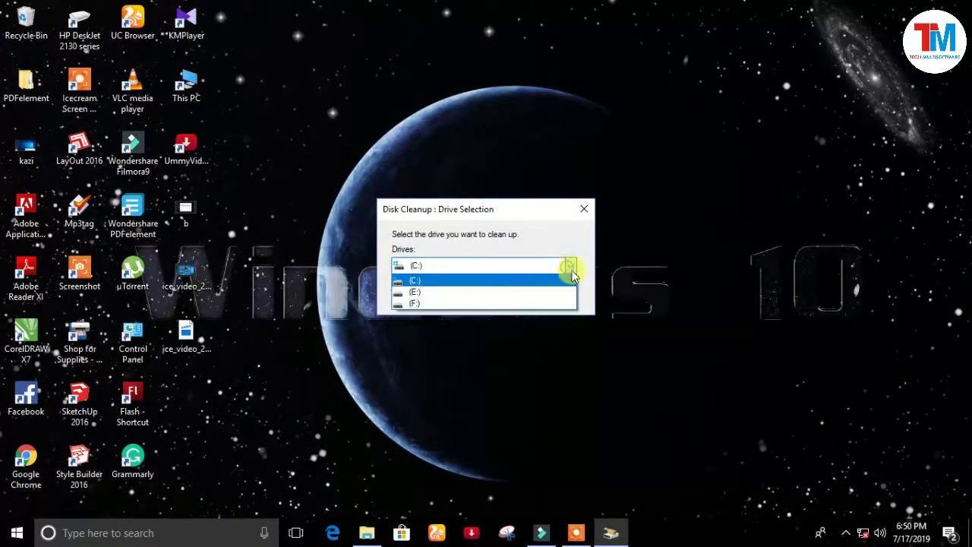
pyautogui.click(416, 282)
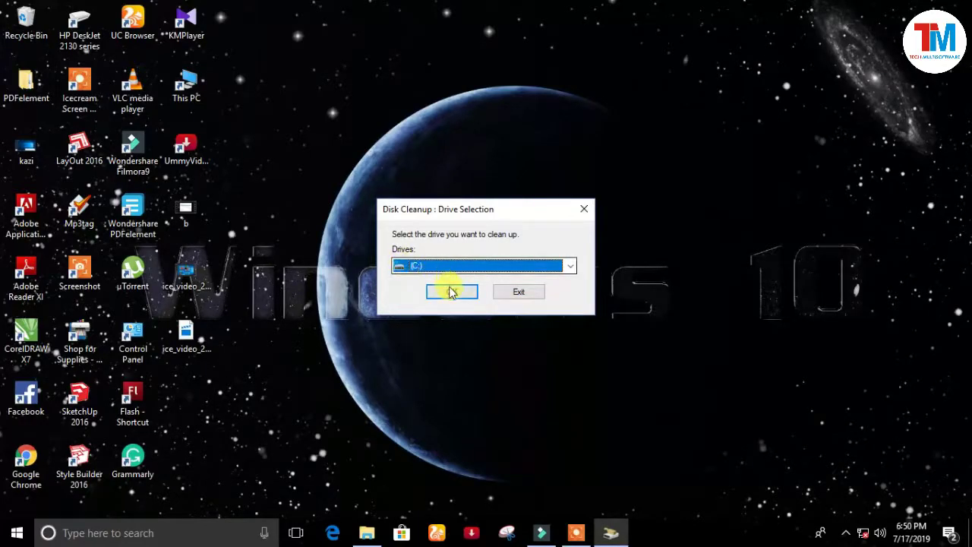
pyautogui.click(451, 291)
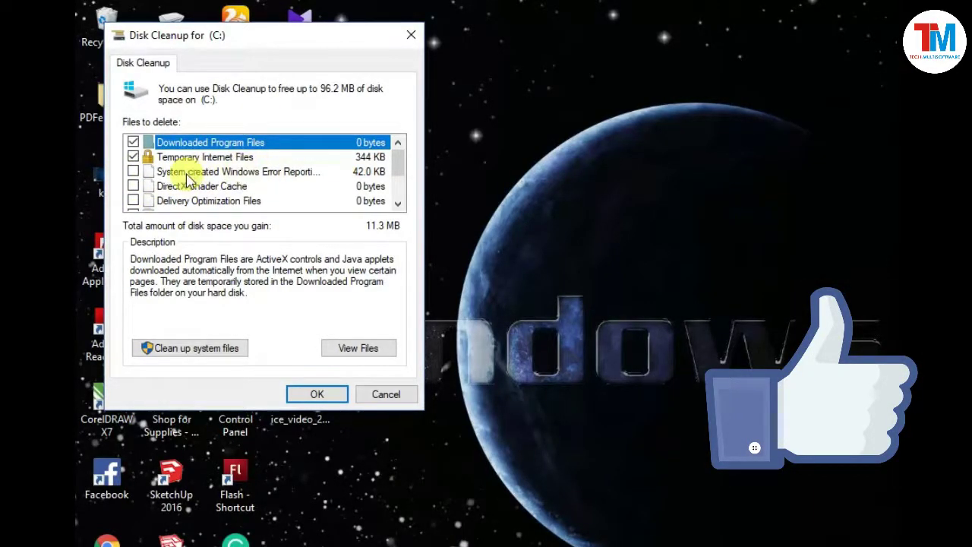
# - Select all file categories for deletion on drive C:, including Recycle Bin, Temporary files and Thumbnails, and permanently delete the files
pyautogui.click(133, 185)
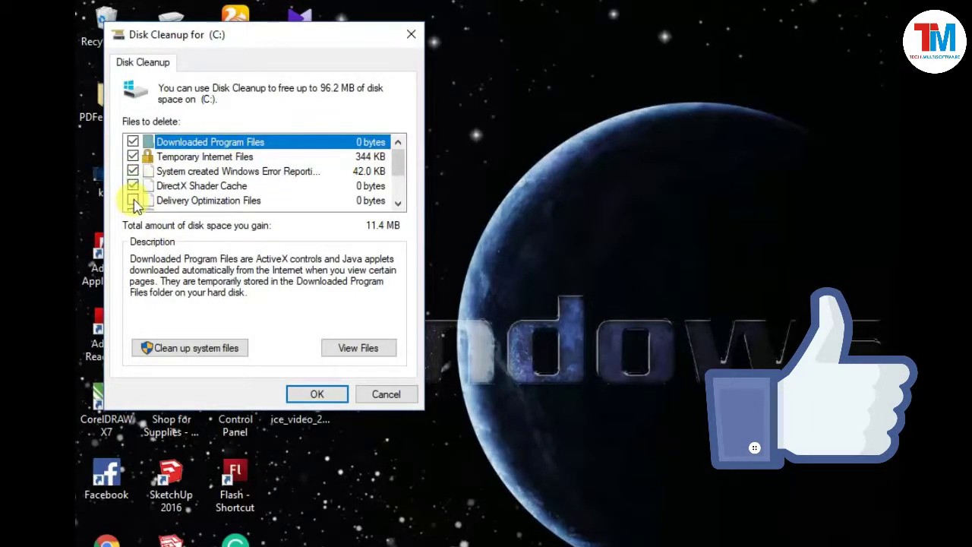
pyautogui.scroll(-1, 141, 182)
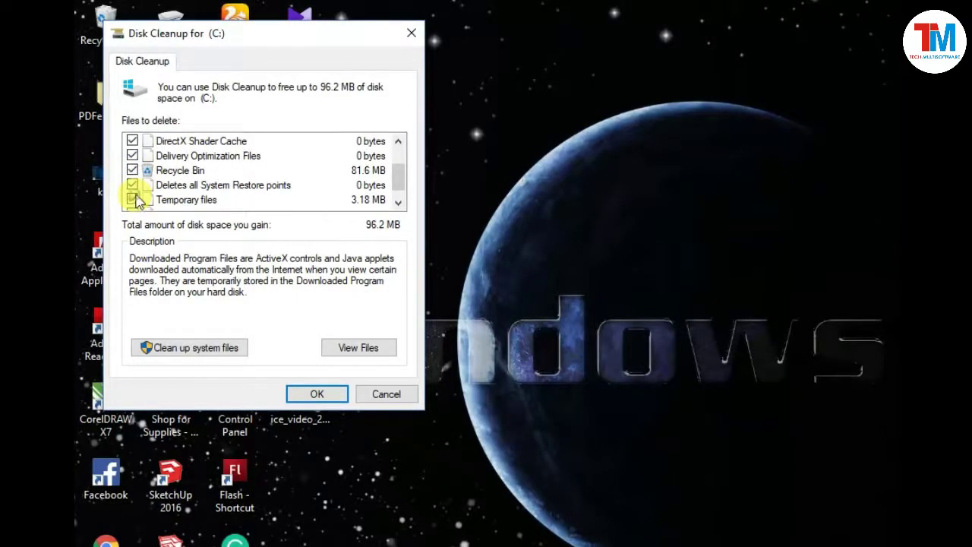
pyautogui.scroll(-1, 199, 175)
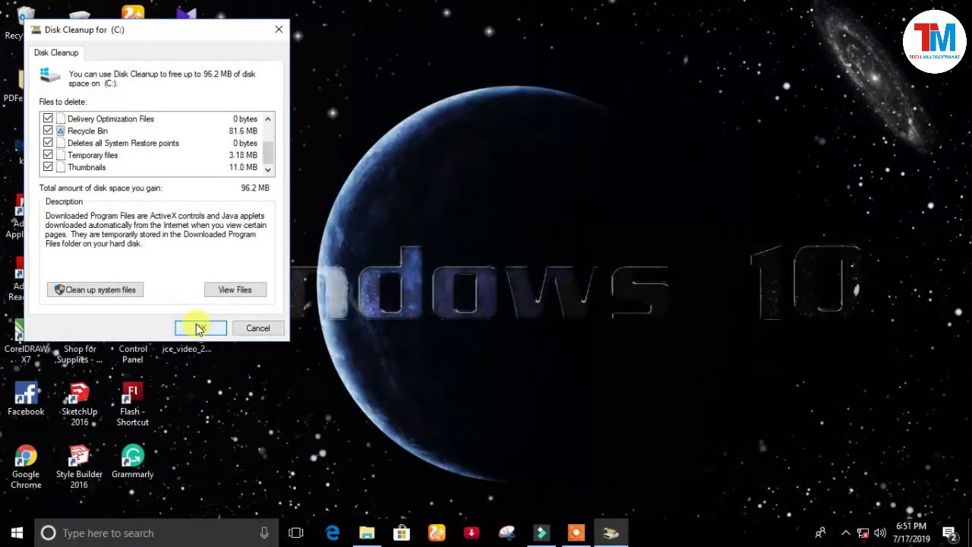
pyautogui.click(199, 328)
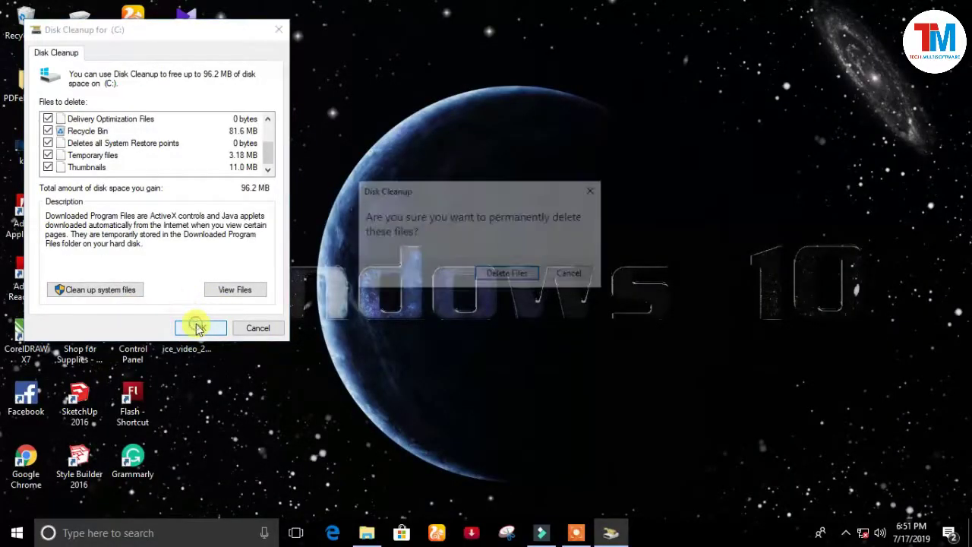
pyautogui.click(508, 275)
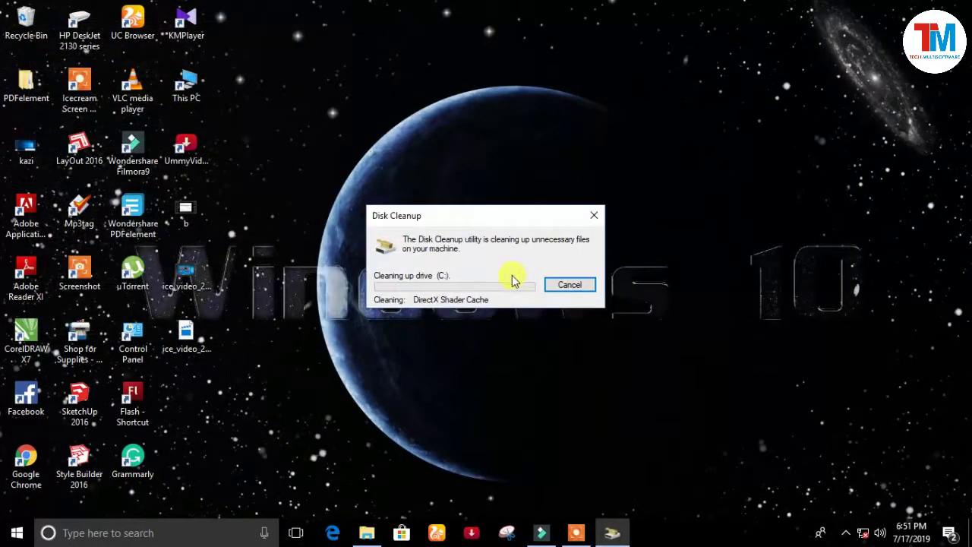
# - Refresh the desktop repeatedly while Disk Cleanup runs
pyautogui.rightClick(427, 71)
pyautogui.click(447, 109)
pyautogui.rightClick(430, 84)
pyautogui.click(447, 128)
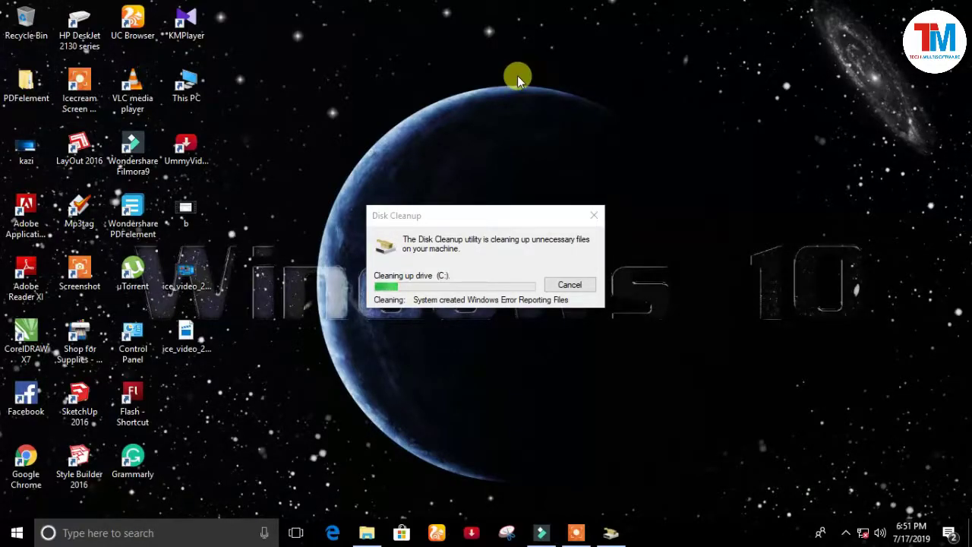
pyautogui.rightClick(433, 133)
pyautogui.press('e')
pyautogui.rightClick(416, 125)
pyautogui.press('e')
pyautogui.rightClick(396, 124)
pyautogui.click(421, 158)
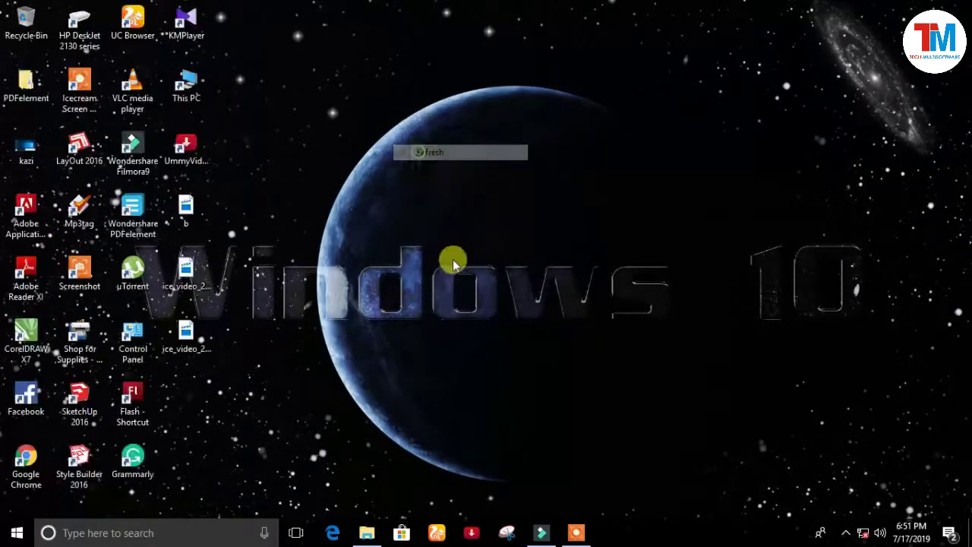
pyautogui.click(579, 535)
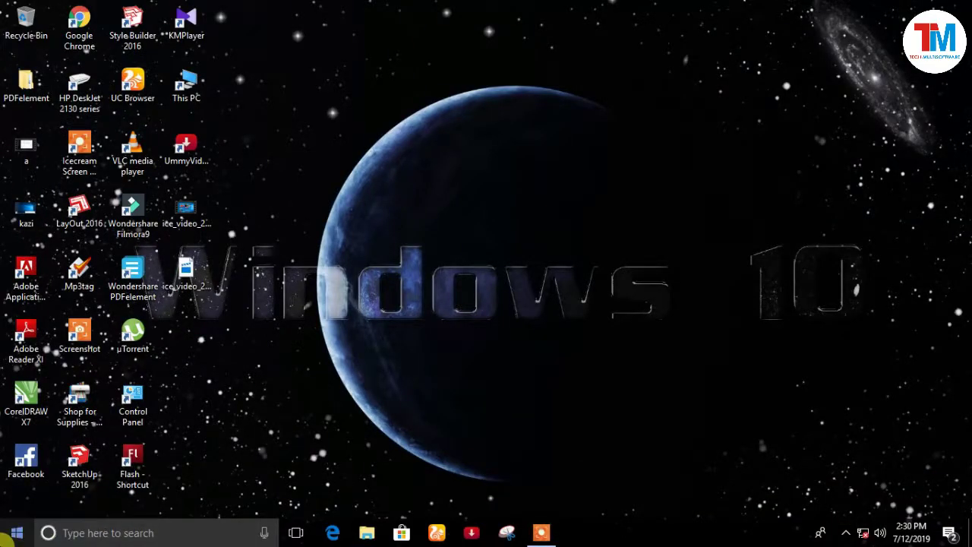
# - Open Defragment and Optimize Drives from the Windows Administrative Tools
pyautogui.click(17, 533)
pyautogui.scroll(-7, 180, 341)
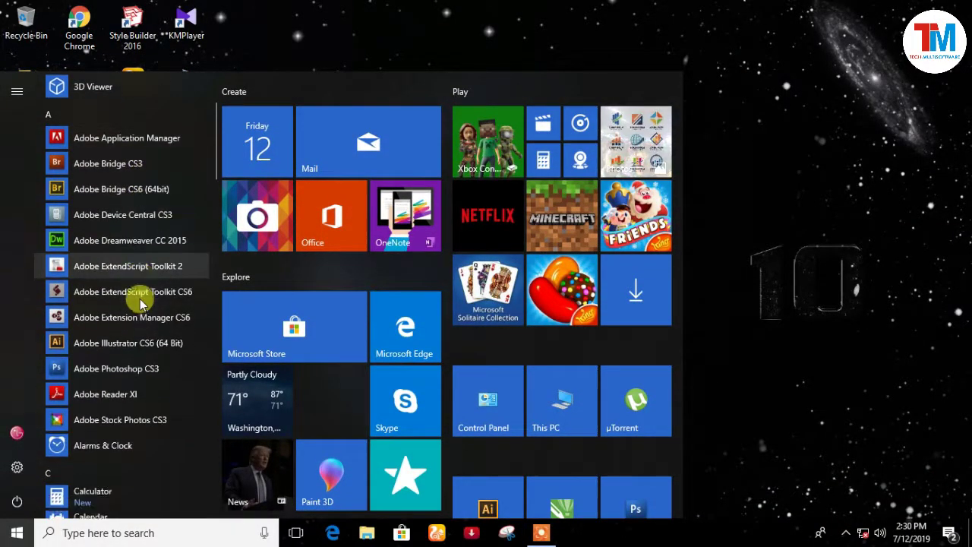
pyautogui.scroll(-6, 141, 302)
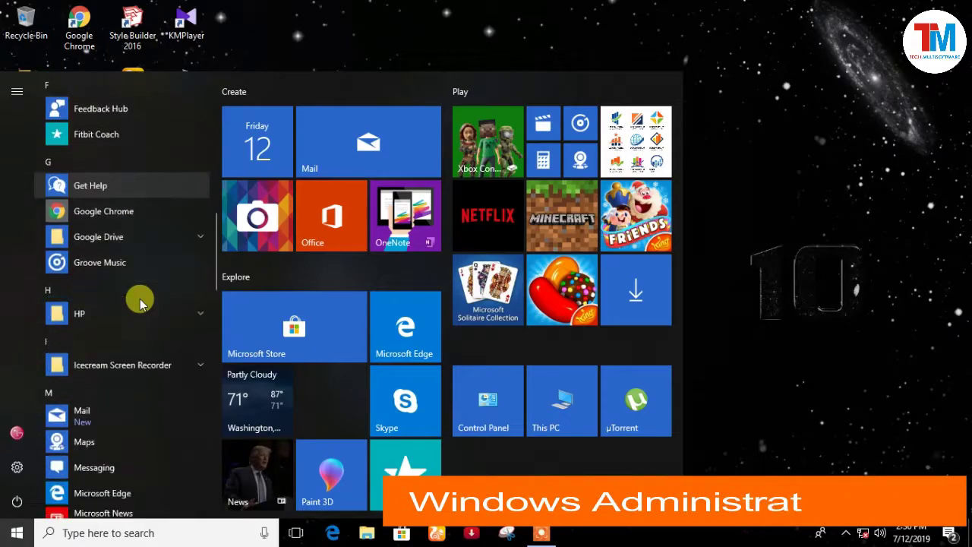
pyautogui.scroll(-12, 141, 303)
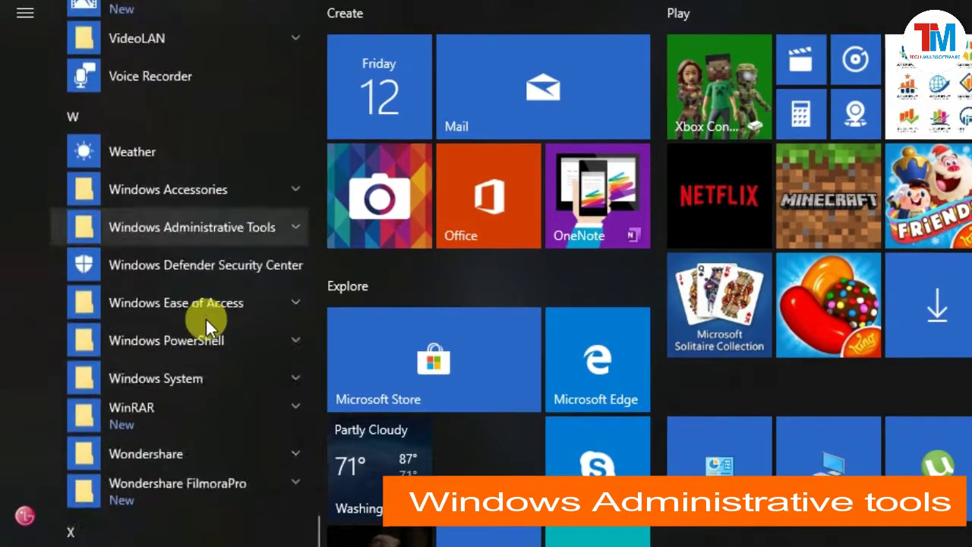
pyautogui.click(267, 221)
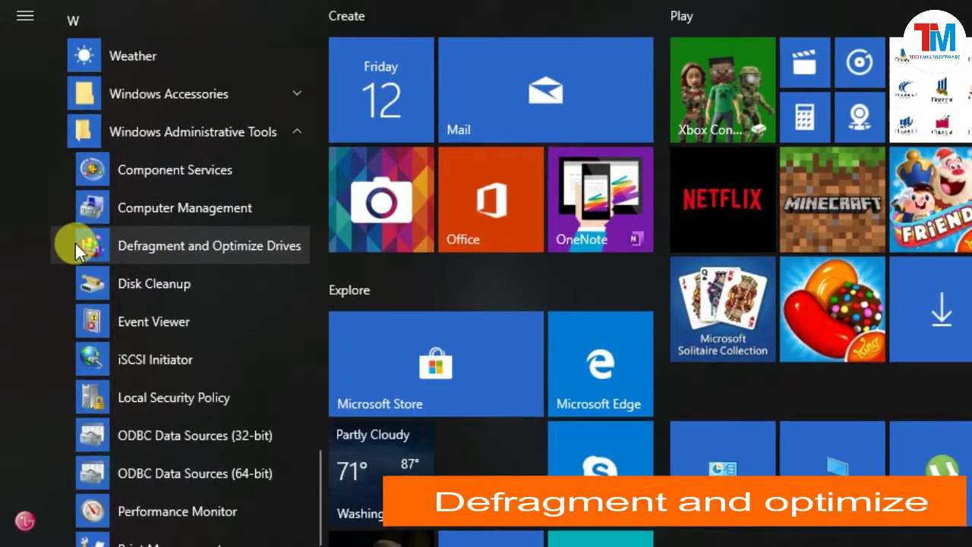
pyautogui.click(101, 239)
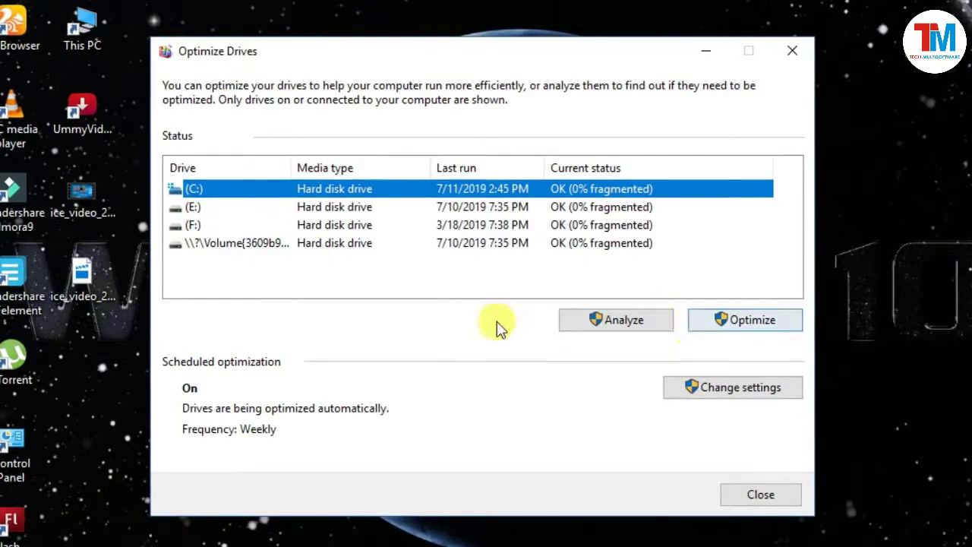
# - Analyze drive C: and start optimizing it
pyautogui.click(633, 324)
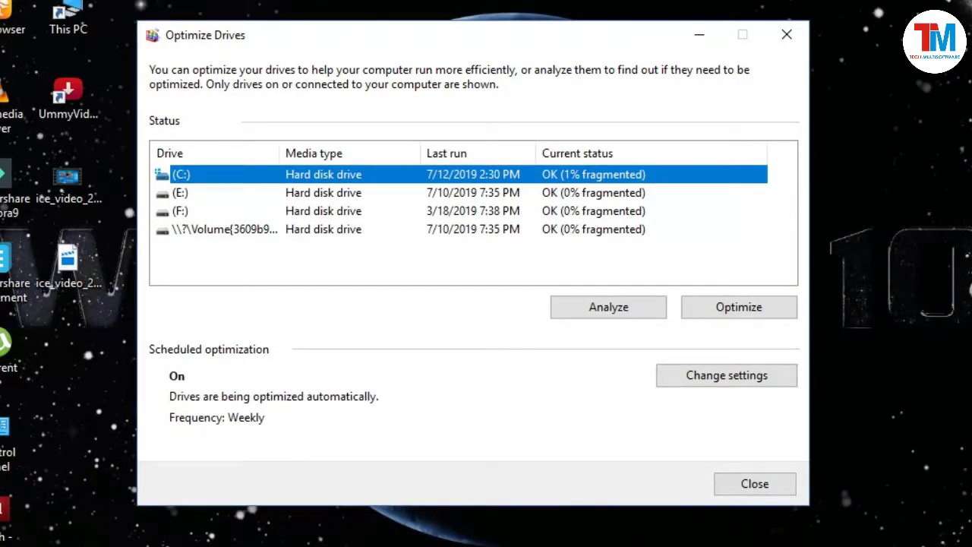
pyautogui.click(532, 541)
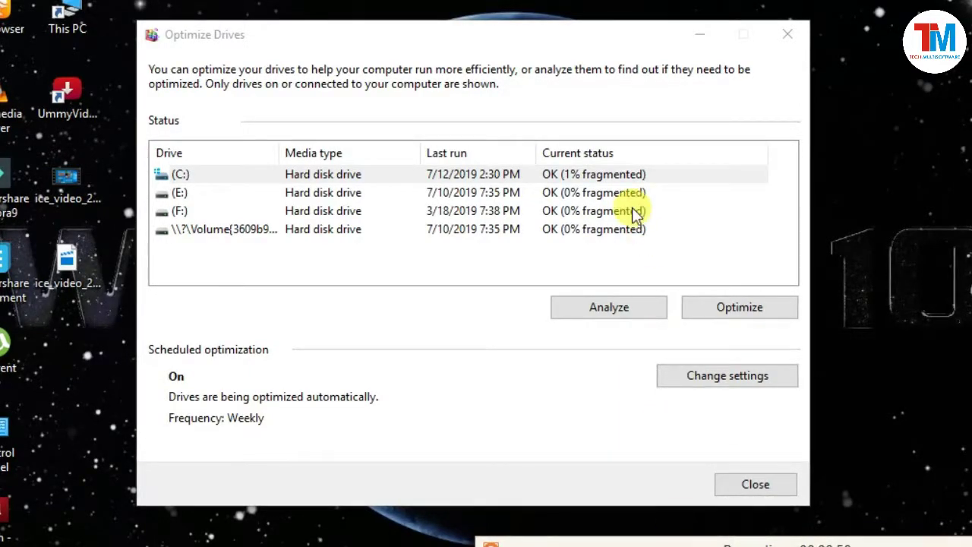
pyautogui.click(711, 304)
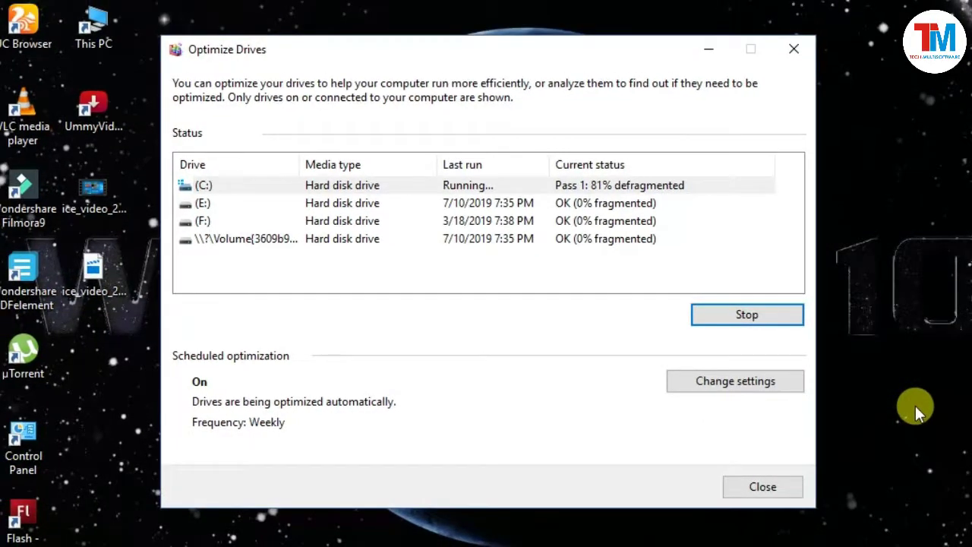
# - Refresh the desktop several times while drive C: is being defragmented
pyautogui.rightClick(915, 70)
pyautogui.click(936, 124)
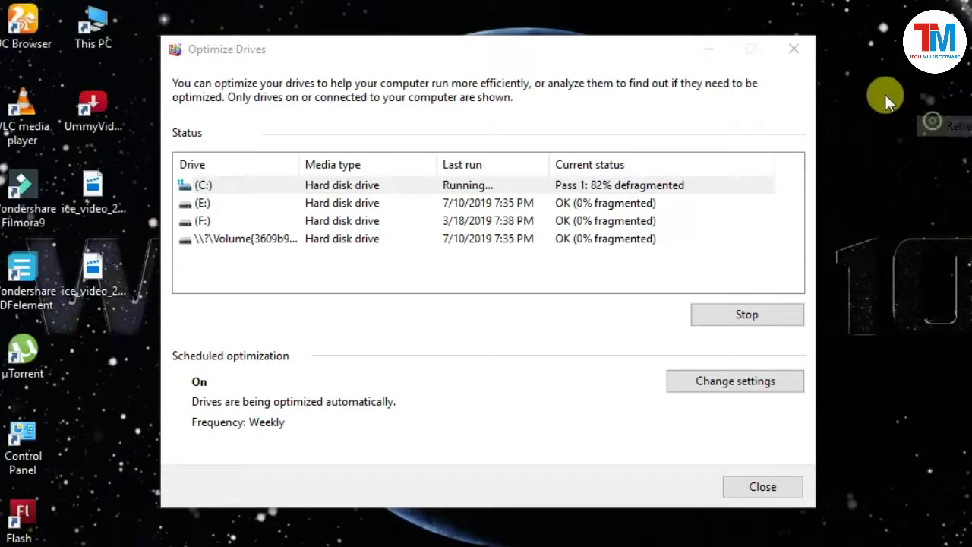
pyautogui.rightClick(889, 121)
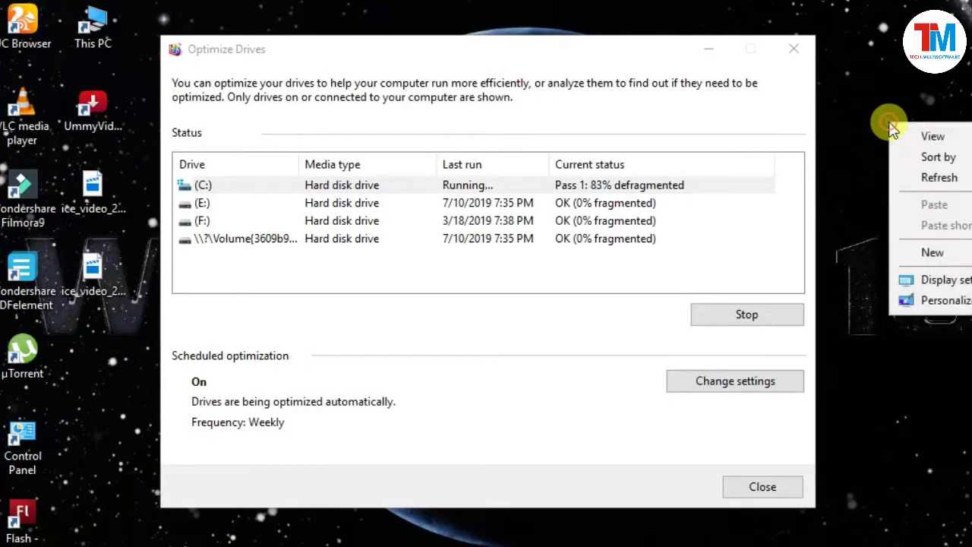
pyautogui.click(920, 177)
pyautogui.rightClick(854, 97)
pyautogui.click(891, 153)
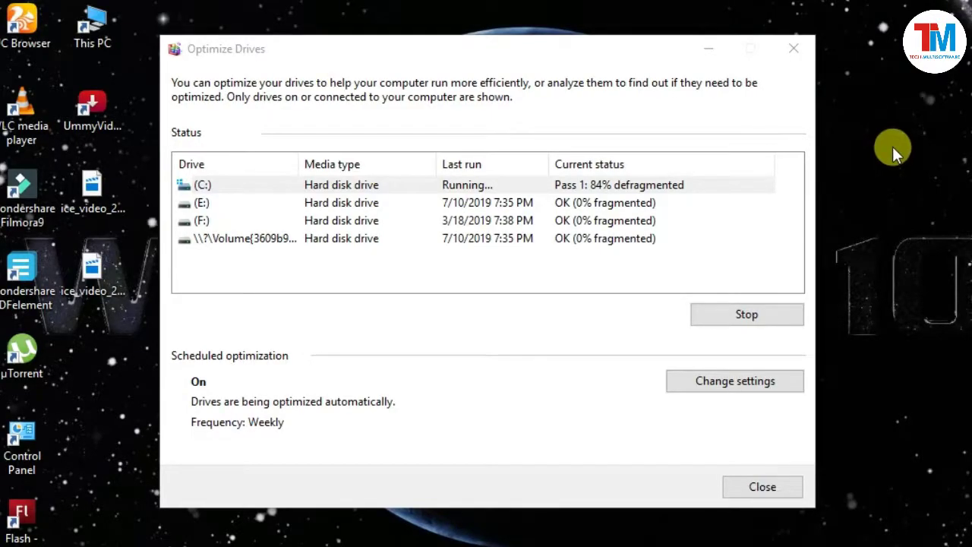
pyautogui.rightClick(896, 139)
pyautogui.click(929, 195)
pyautogui.rightClick(880, 128)
pyautogui.click(914, 187)
pyautogui.rightClick(889, 143)
pyautogui.click(911, 195)
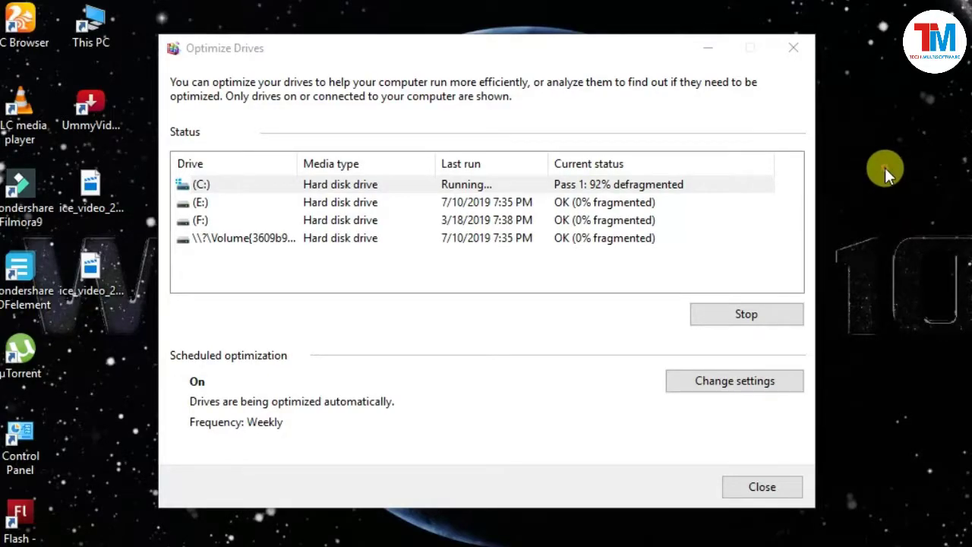
pyautogui.rightClick(885, 168)
pyautogui.click(911, 218)
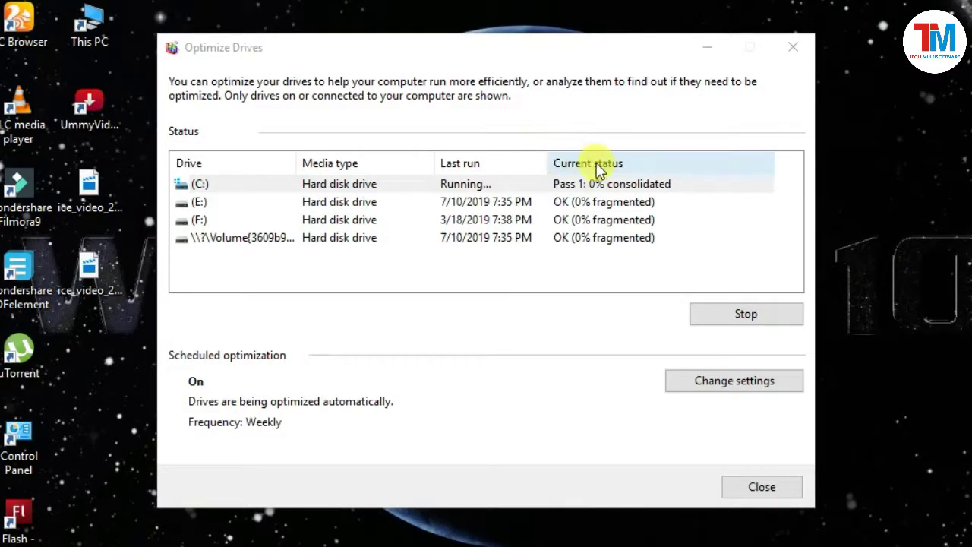
# - Stop the optimization of drive C: and start optimizing drive E:
pyautogui.click(766, 317)
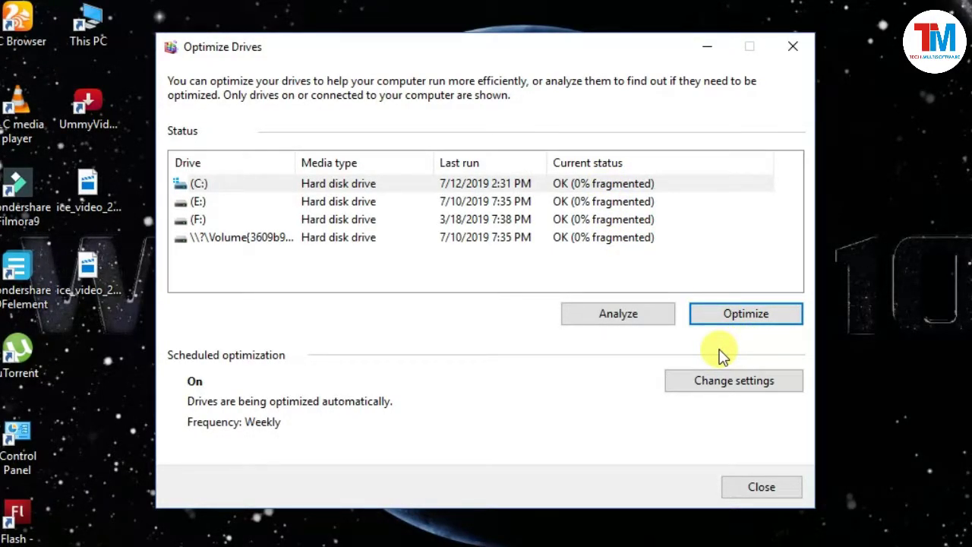
pyautogui.click(468, 200)
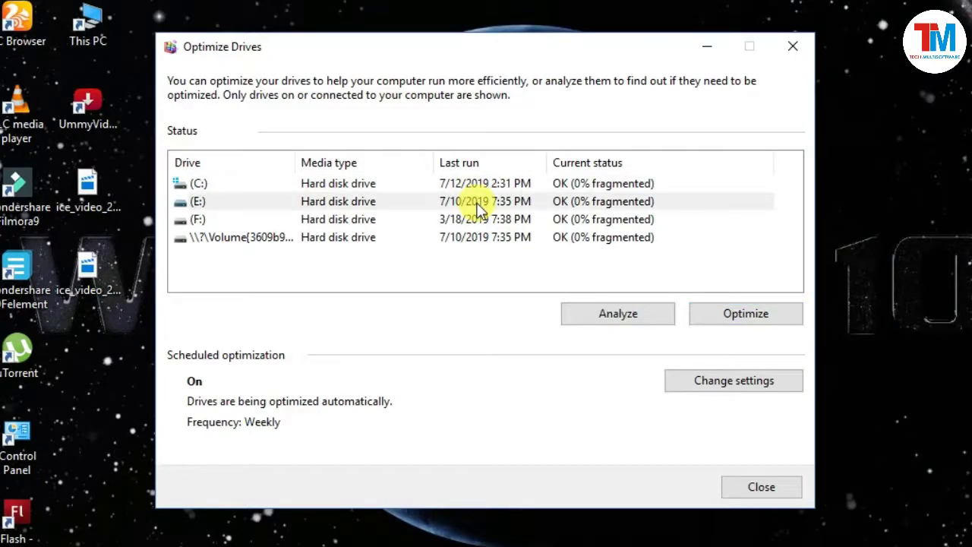
pyautogui.click(724, 311)
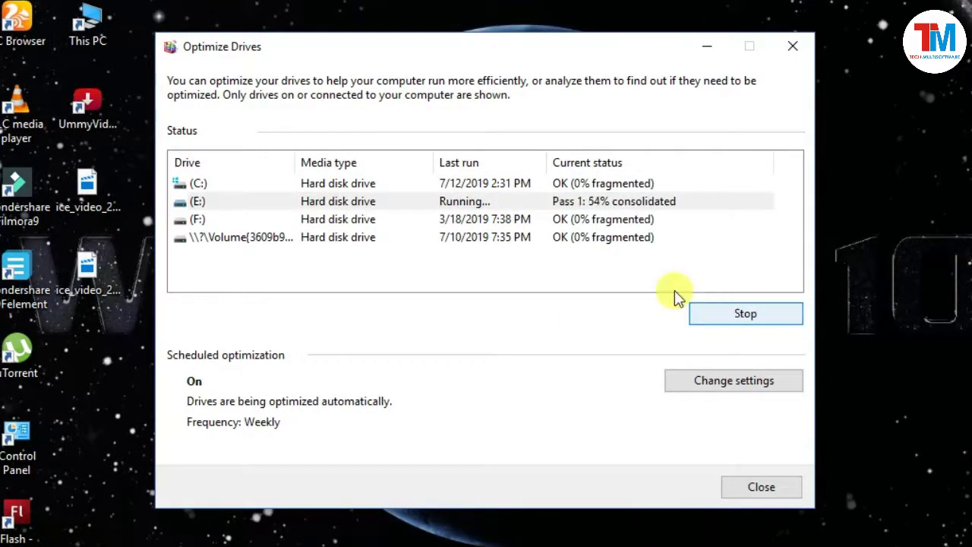
# - Start optimizing drive F:, stop its run, and close the Optimize Drives window
pyautogui.click(585, 219)
pyautogui.click(734, 314)
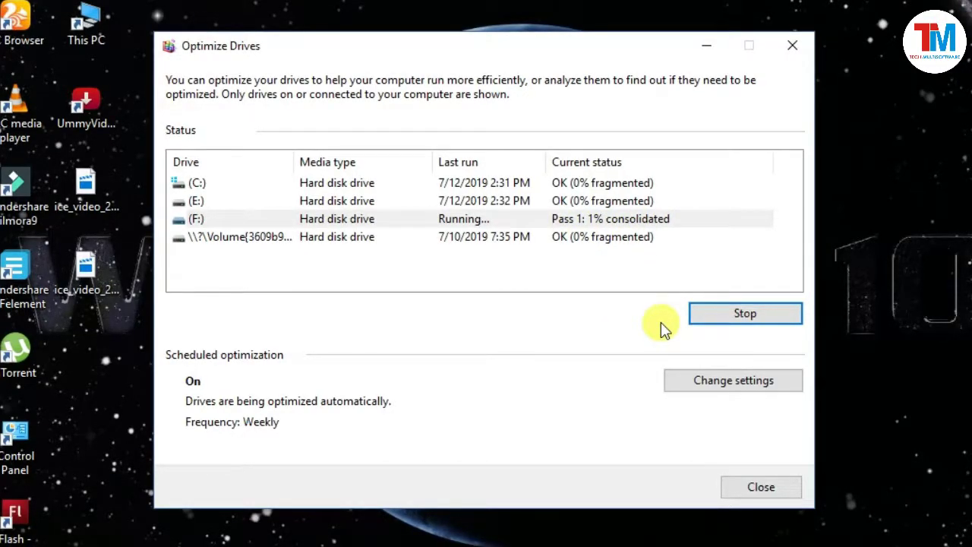
pyautogui.click(729, 318)
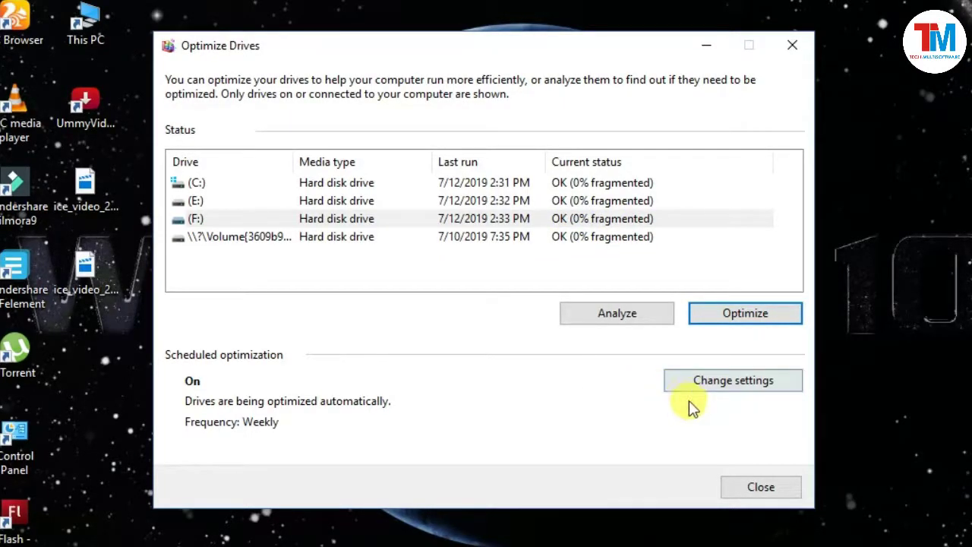
pyautogui.click(764, 490)
# - Refresh the desktop three times
pyautogui.rightClick(476, 165)
pyautogui.click(508, 221)
pyautogui.rightClick(467, 128)
pyautogui.click(499, 212)
pyautogui.rightClick(461, 144)
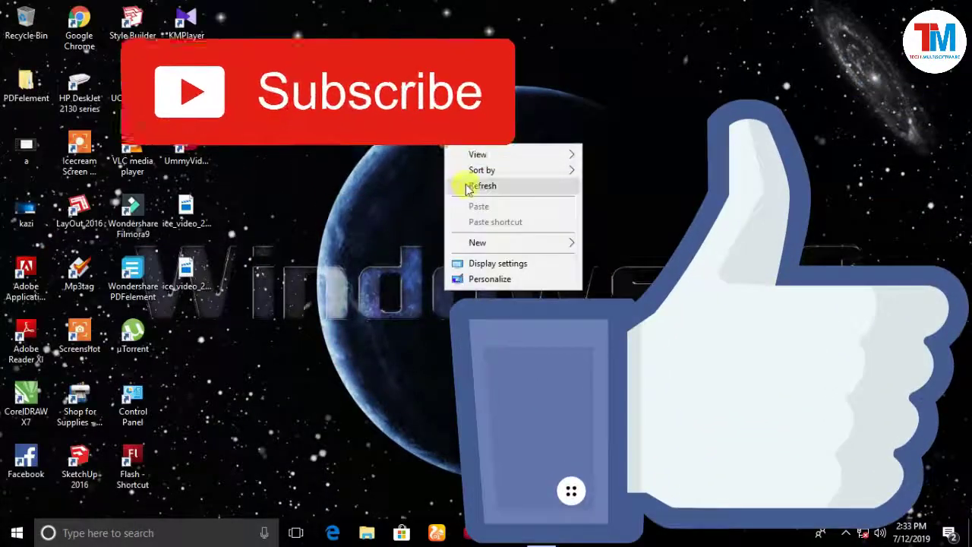
pyautogui.click(471, 189)
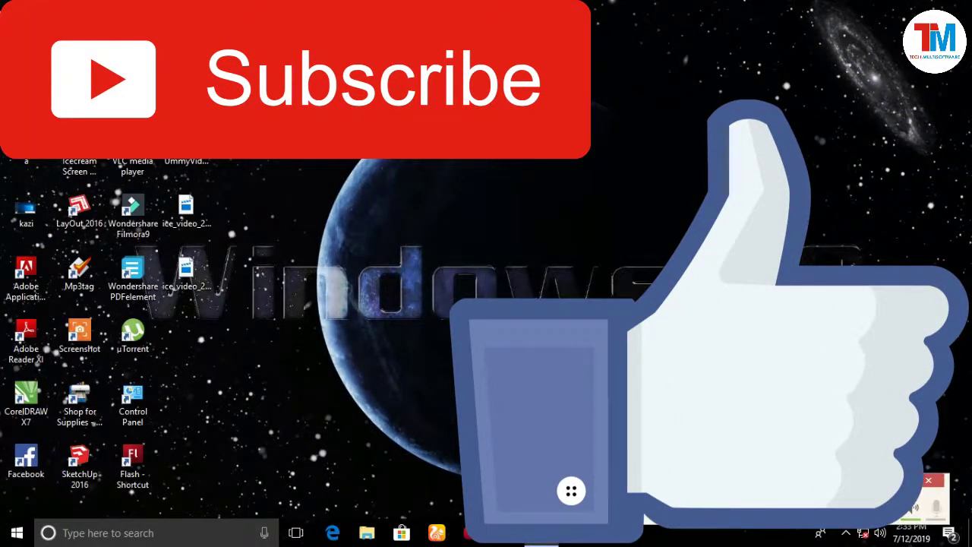